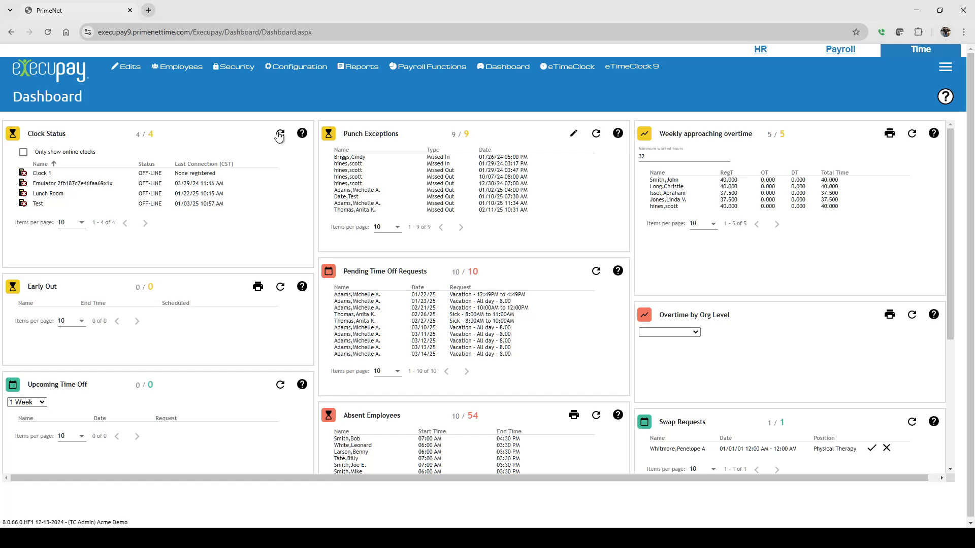
Open the Shift Differentials page of the rule setup configuration
{"action": "mouse_move", "coordinate": [299, 59]}
{"action": "mouse_move", "coordinate": [299, 87]}
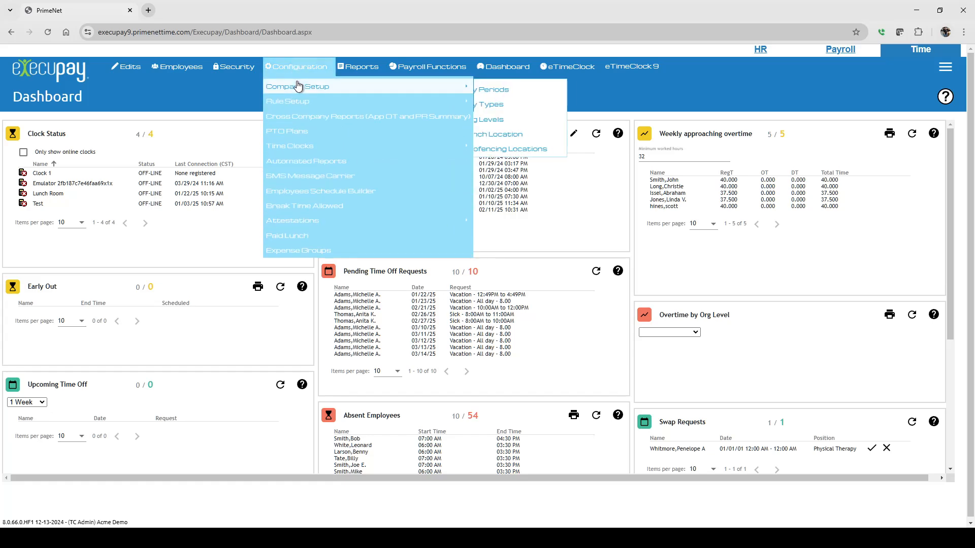
{"action": "mouse_move", "coordinate": [279, 102]}
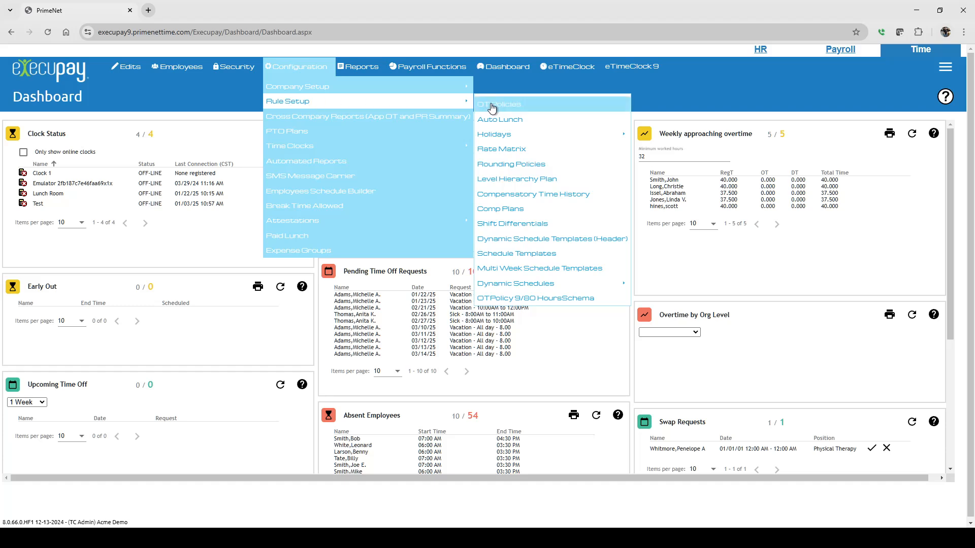
{"action": "left_click", "coordinate": [510, 229]}
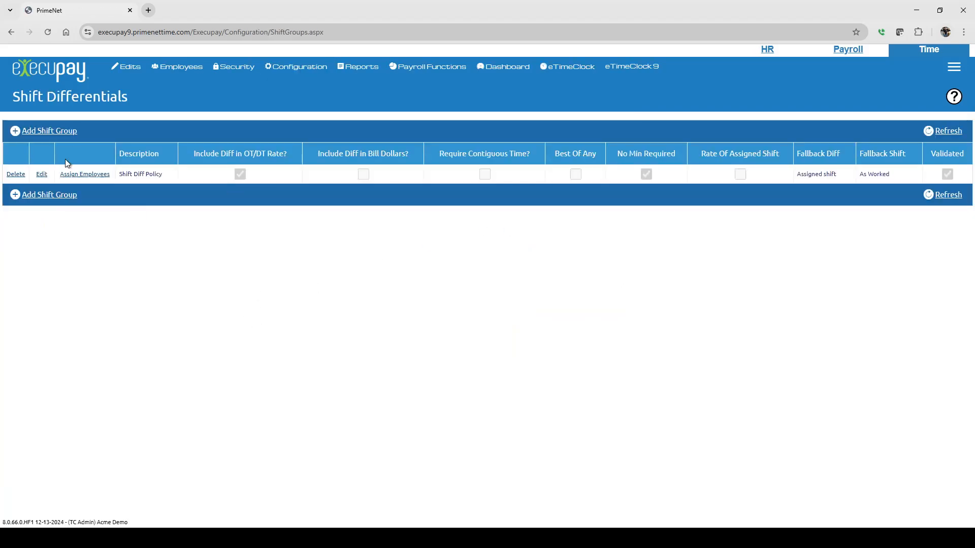
Review the Shift Diff Policy group's settings, including the Fallback Diff options, and close it without changes
{"action": "left_click", "coordinate": [42, 175]}
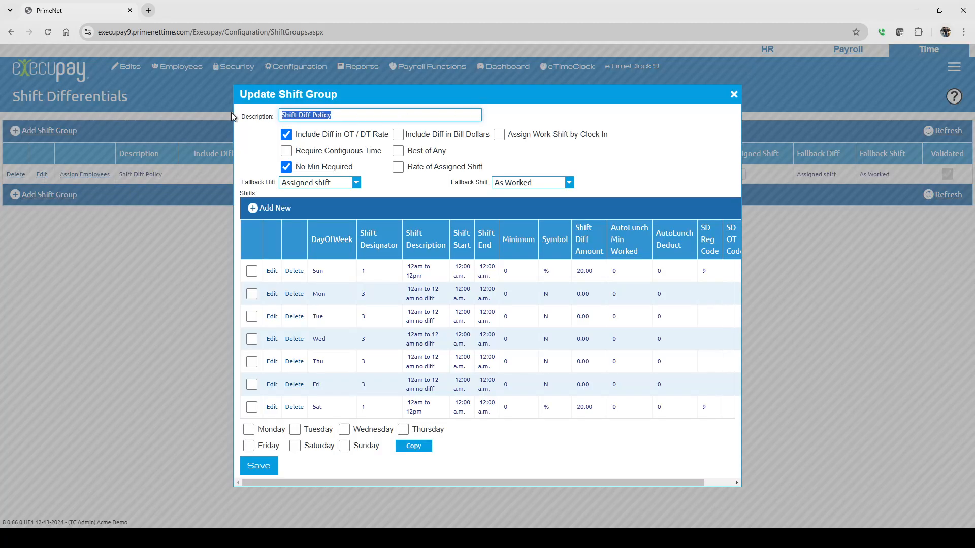
{"action": "left_click", "coordinate": [244, 135]}
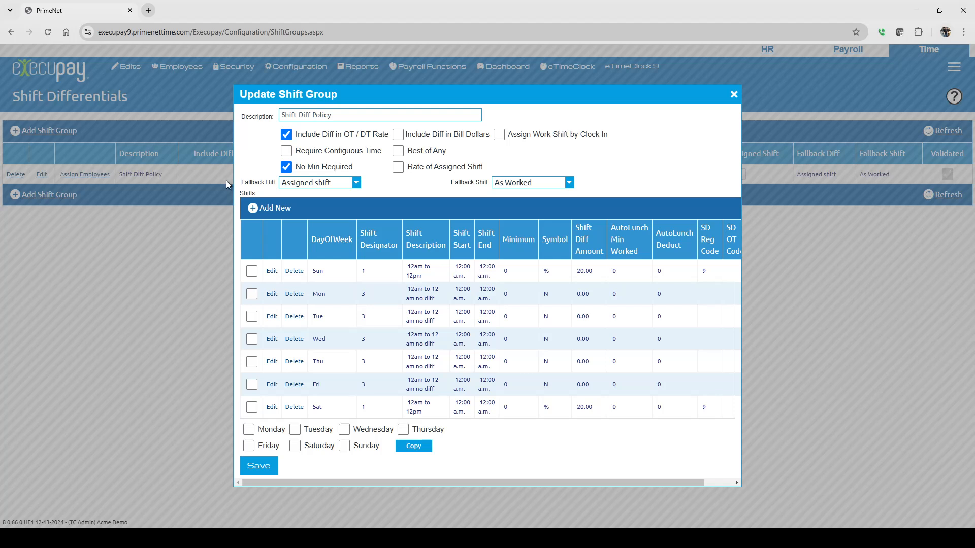
{"action": "left_click", "coordinate": [318, 183]}
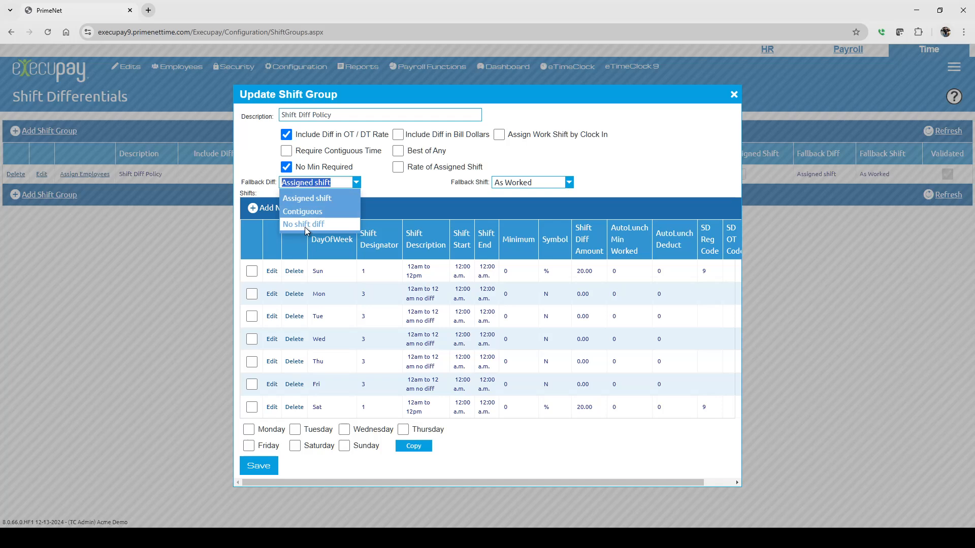
{"action": "left_click", "coordinate": [373, 186]}
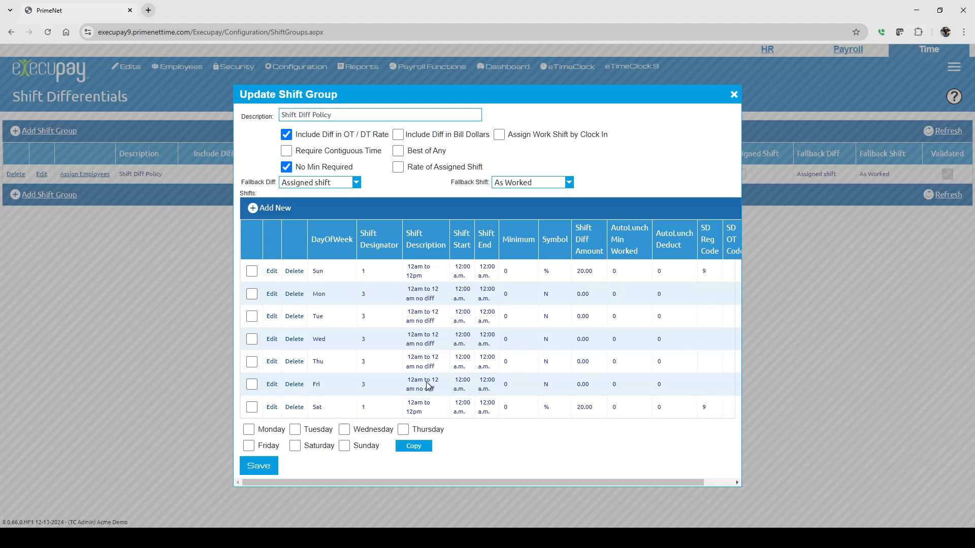
{"action": "left_click", "coordinate": [734, 95]}
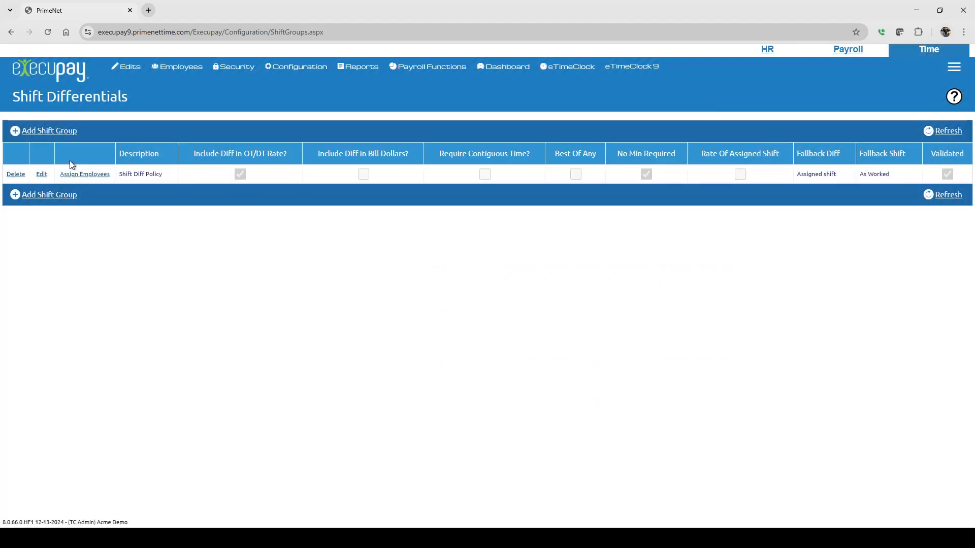
Create a new shift group copied from Shift Diff Policy and set its description to My Shift Diff
{"action": "left_click", "coordinate": [47, 131]}
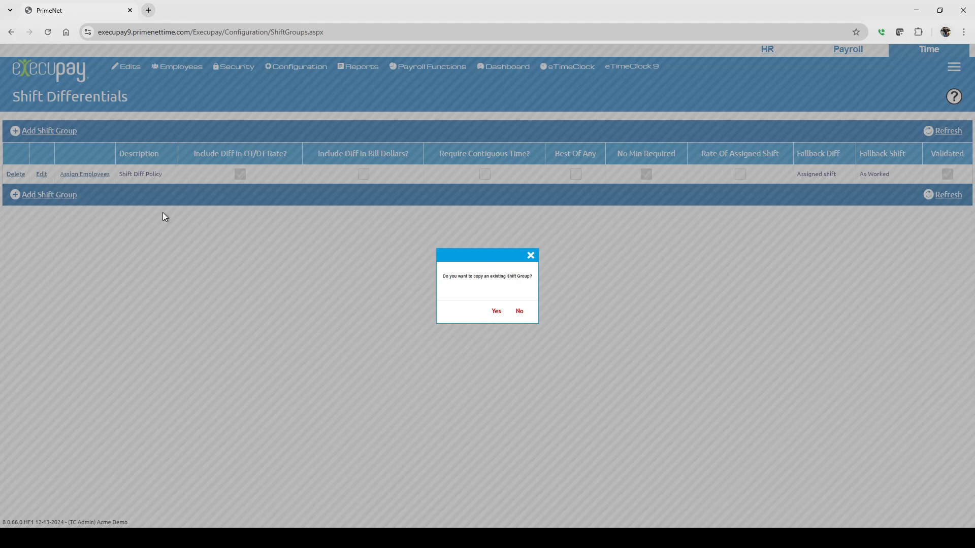
{"action": "left_click", "coordinate": [496, 311]}
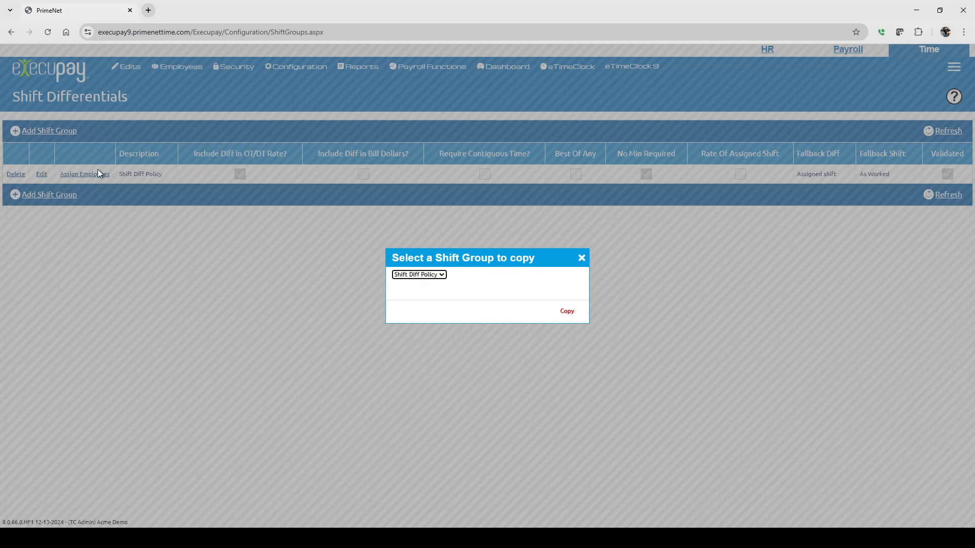
{"action": "left_click", "coordinate": [426, 306]}
{"action": "left_click", "coordinate": [568, 312]}
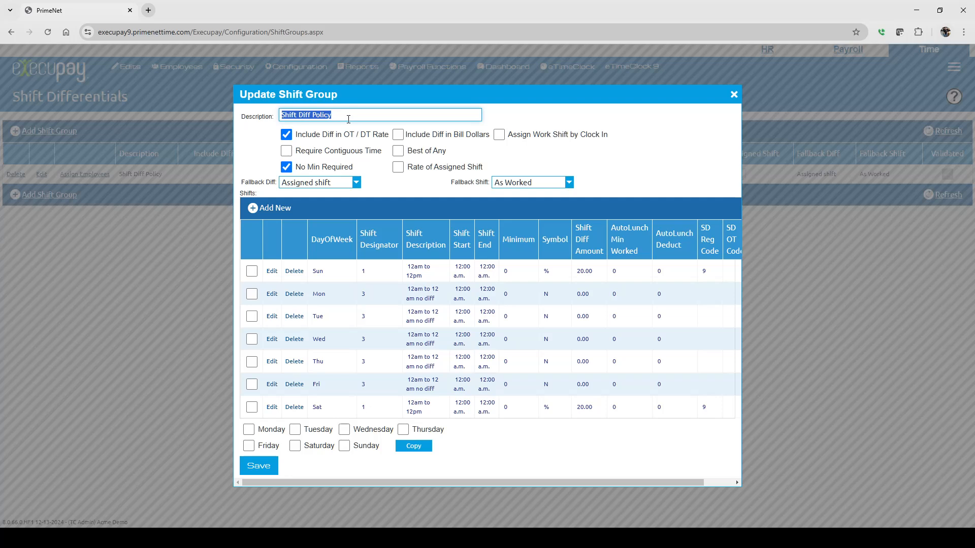
{"action": "type", "text": "My Shift Diff"}
Delete all the copied day shifts from the My Shift Diff group
{"action": "left_click", "coordinate": [294, 272]}
{"action": "left_click", "coordinate": [295, 272]}
{"action": "left_click", "coordinate": [294, 272]}
{"action": "left_click", "coordinate": [294, 272]}
{"action": "left_click", "coordinate": [295, 272]}
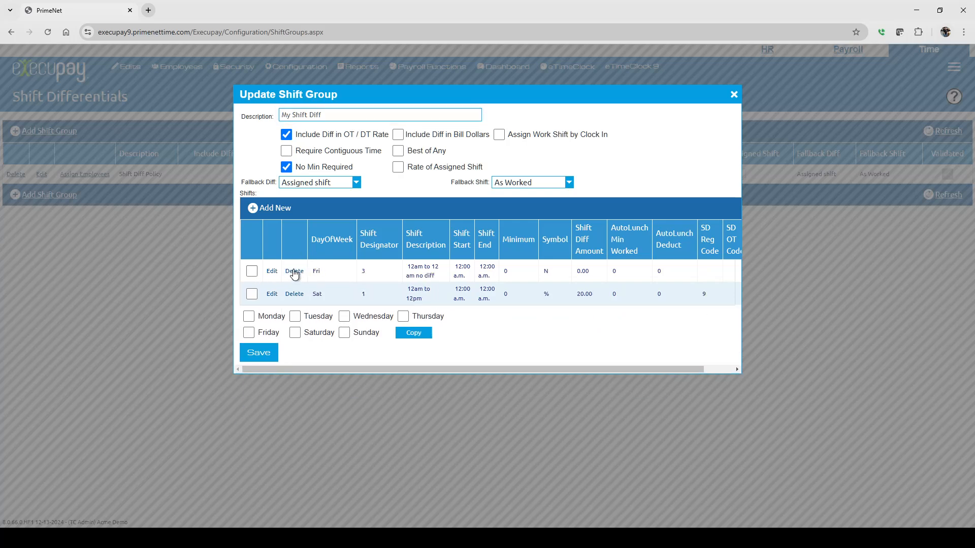
{"action": "left_click", "coordinate": [294, 273]}
{"action": "left_click", "coordinate": [294, 272]}
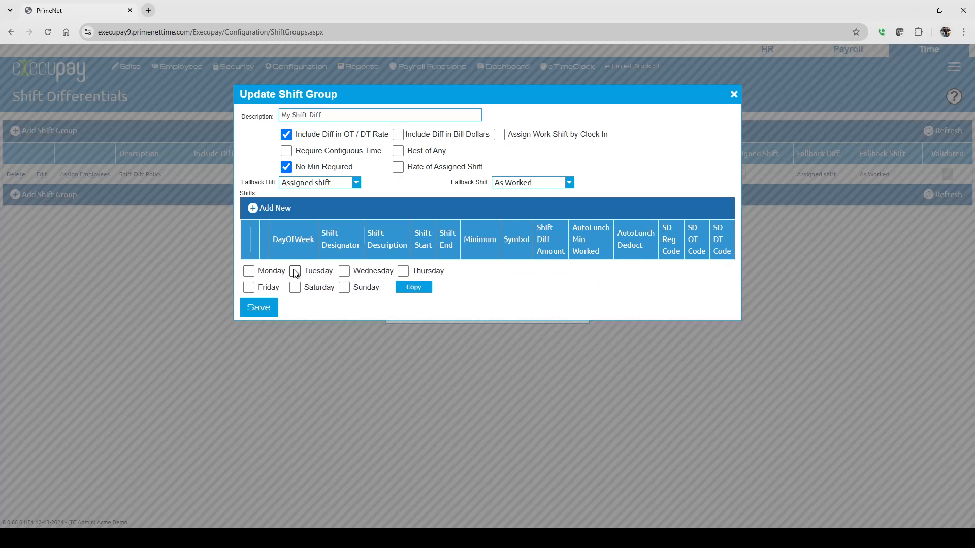
Add a Sunday shift with designator 1, description Morning, start time 07:00 AM and end time 03:30 PM
{"action": "left_click", "coordinate": [268, 208]}
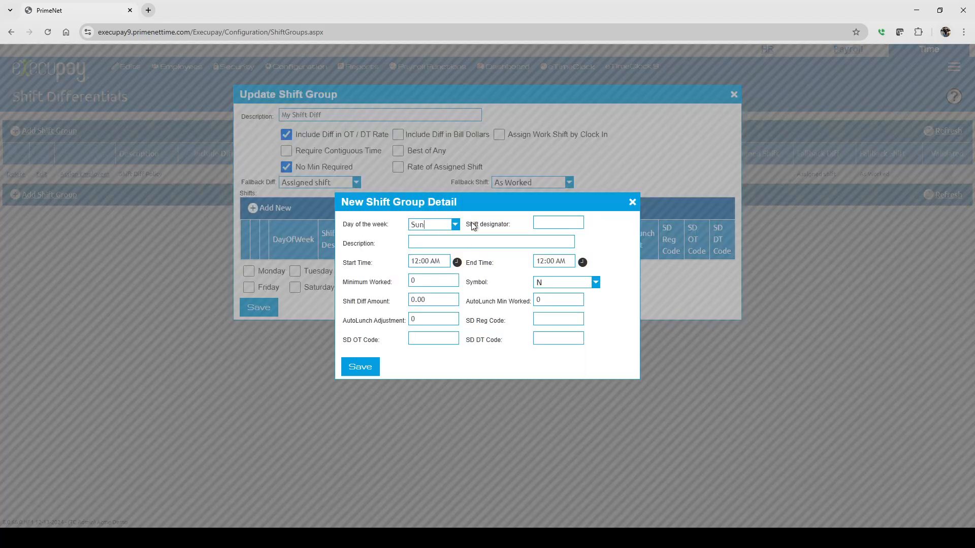
{"action": "left_click", "coordinate": [548, 220]}
{"action": "left_click", "coordinate": [437, 243]}
{"action": "type", "text": "Morning"}
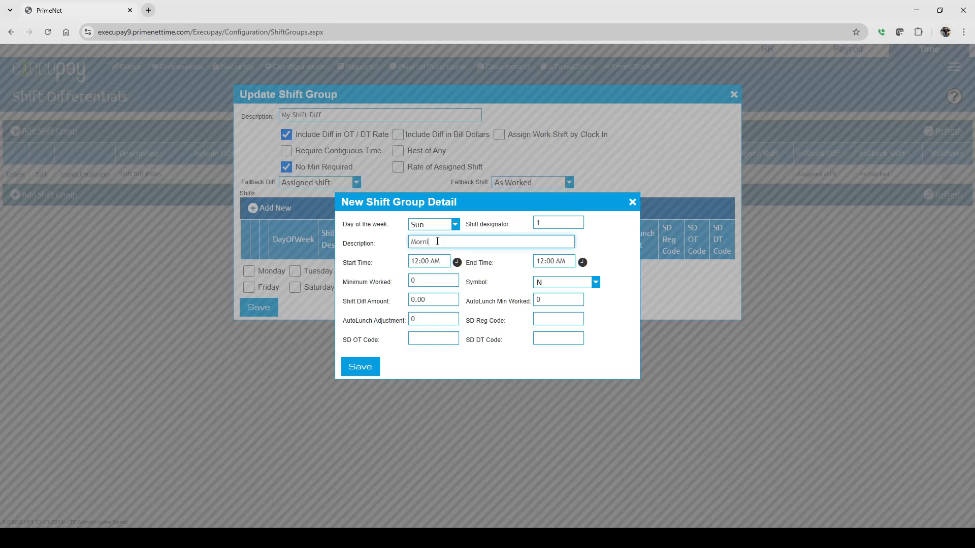
{"action": "left_click", "coordinate": [428, 262]}
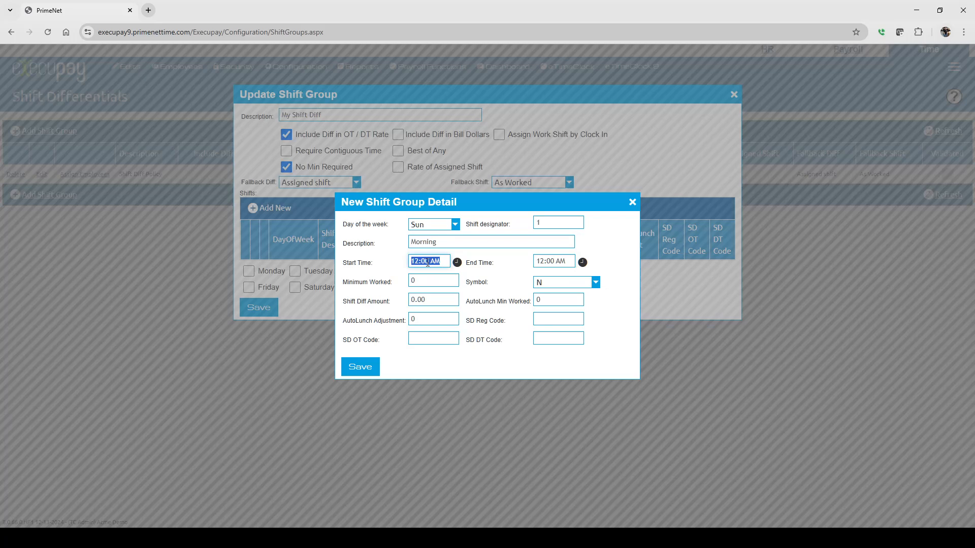
{"action": "type", "text": "7"}
{"action": "left_click", "coordinate": [549, 263]}
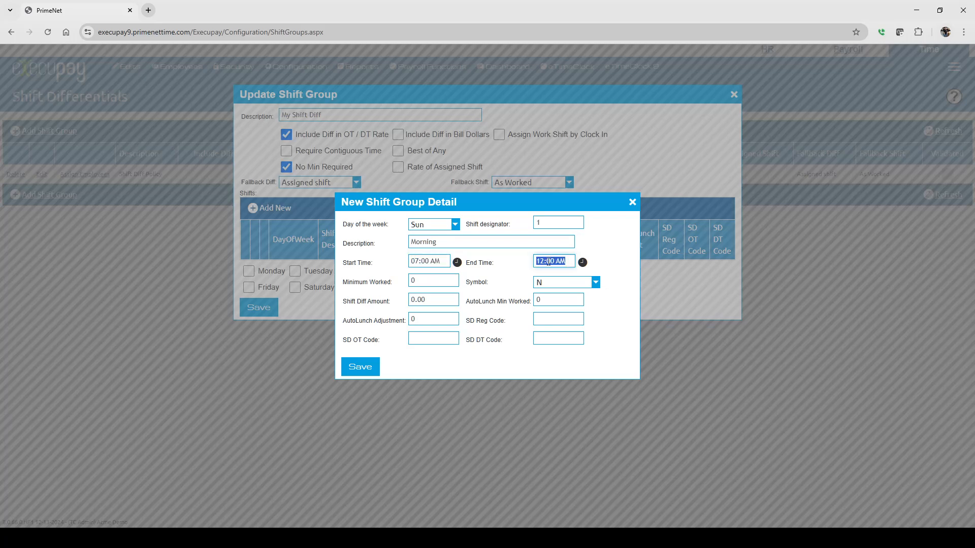
{"action": "type", "text": "1530"}
{"action": "left_click", "coordinate": [582, 262]}
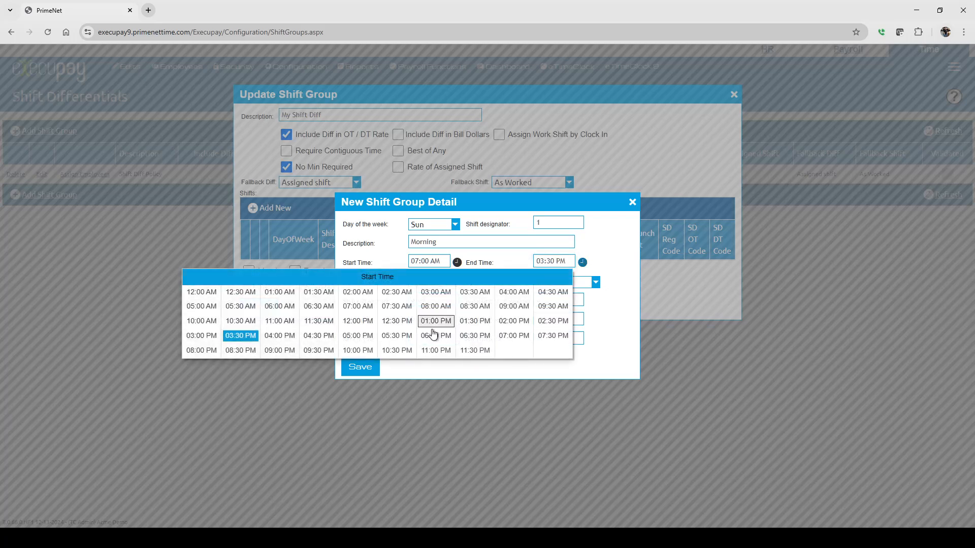
{"action": "left_click", "coordinate": [608, 260]}
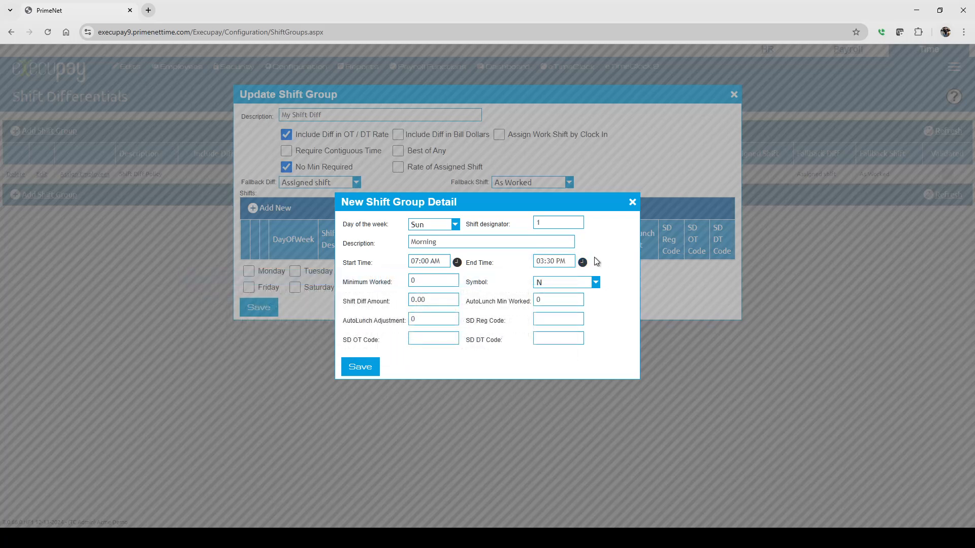
Set the Morning shift's minimum worked to 60, keeping the symbol N and the shift diff amount 0.00
{"action": "double_click", "coordinate": [420, 280]}
{"action": "type", "text": "60"}
{"action": "left_click", "coordinate": [555, 281]}
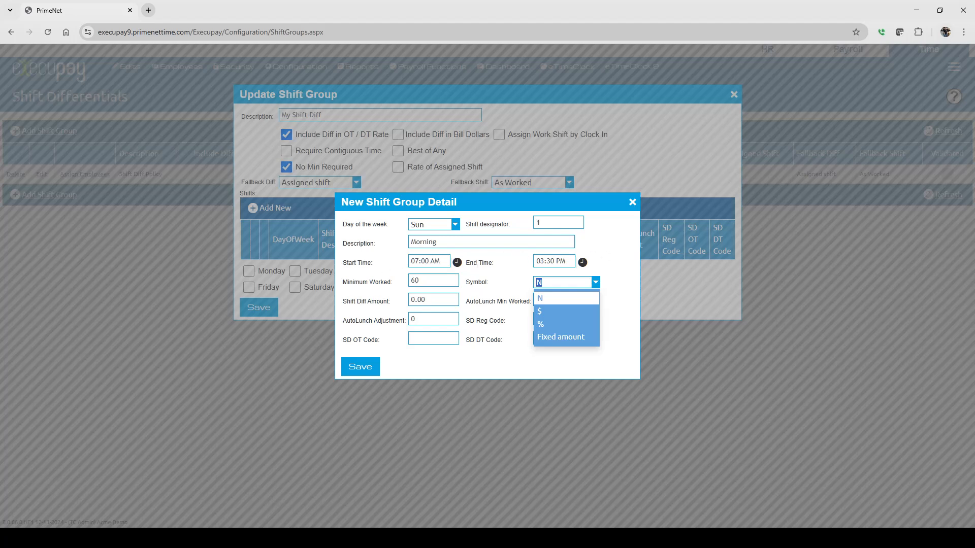
{"action": "left_click", "coordinate": [497, 279]}
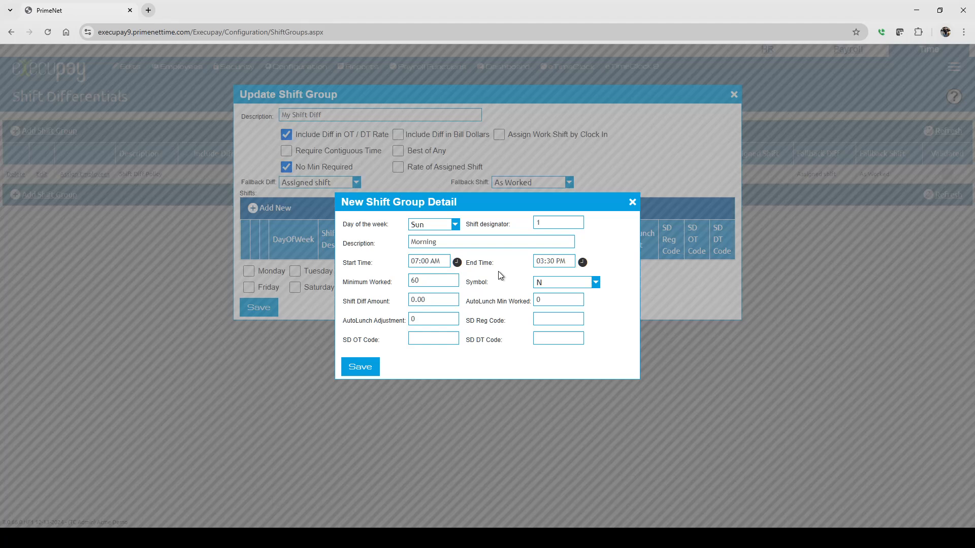
{"action": "left_click", "coordinate": [543, 324]}
{"action": "left_click_drag", "start_coordinate": [428, 301], "coordinate": [398, 300]}
Enter the SD codes Reg, OT and DT for the Morning shift and save it
{"action": "left_click", "coordinate": [563, 323]}
{"action": "type", "text": "Reg"}
{"action": "left_click", "coordinate": [436, 337]}
{"action": "type", "text": "OT"}
{"action": "key", "text": "Tab"}
{"action": "type", "text": "DT"}
{"action": "left_click", "coordinate": [358, 367]}
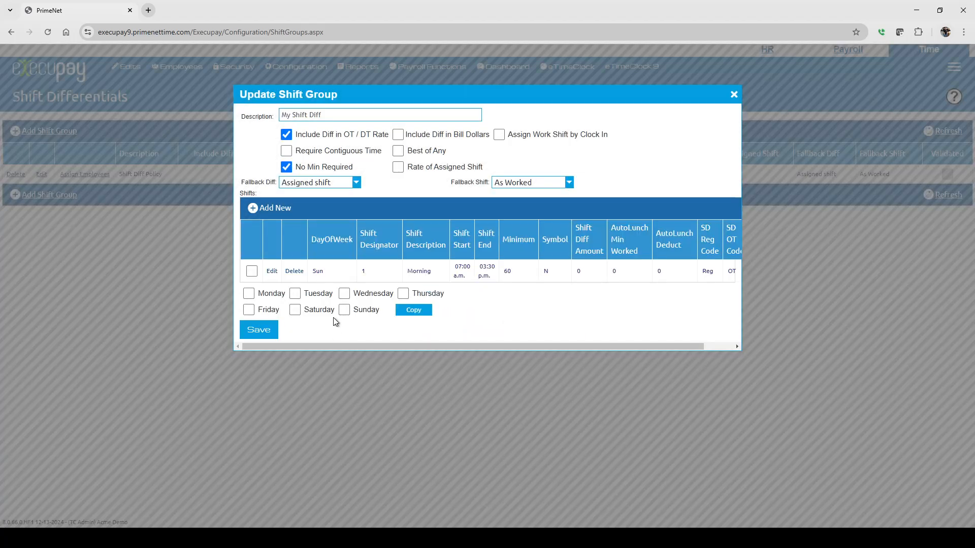
Change the Sunday Morning shift's designator to 2 and save the shift
{"action": "left_click", "coordinate": [272, 271]}
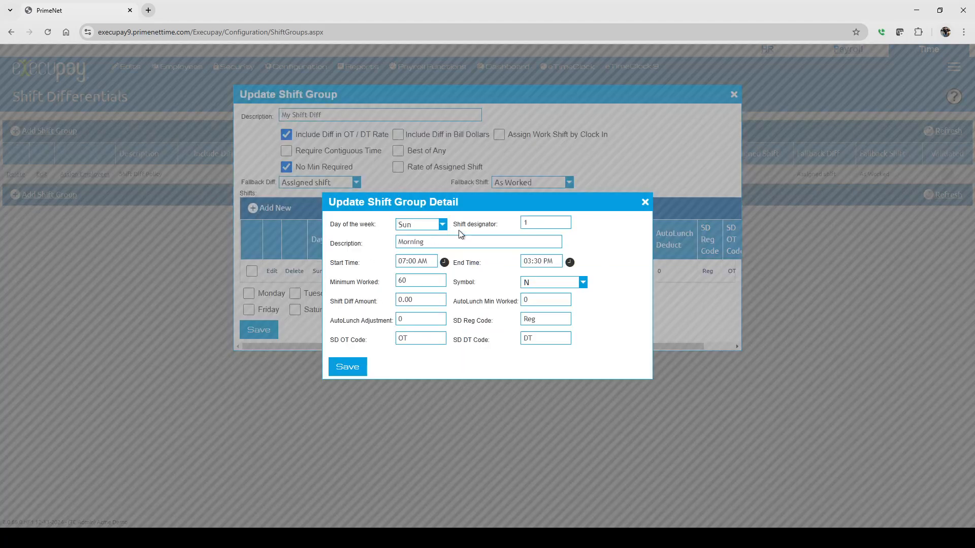
{"action": "double_click", "coordinate": [543, 222]}
{"action": "type", "text": "2"}
{"action": "left_click", "coordinate": [349, 366]}
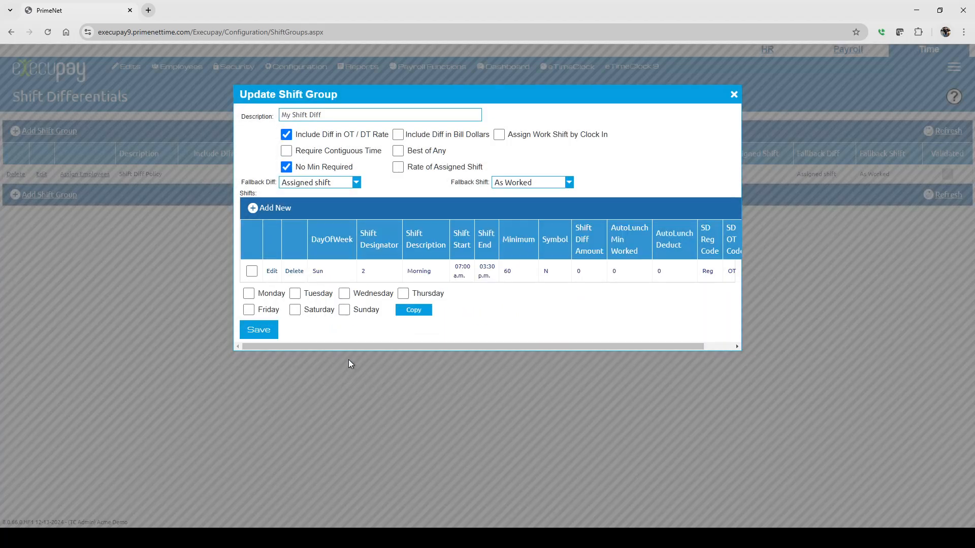
Start another Sunday shift with designator 1, end time 07:00 AM and minimum worked 60
{"action": "left_click", "coordinate": [269, 208]}
{"action": "left_click", "coordinate": [559, 223]}
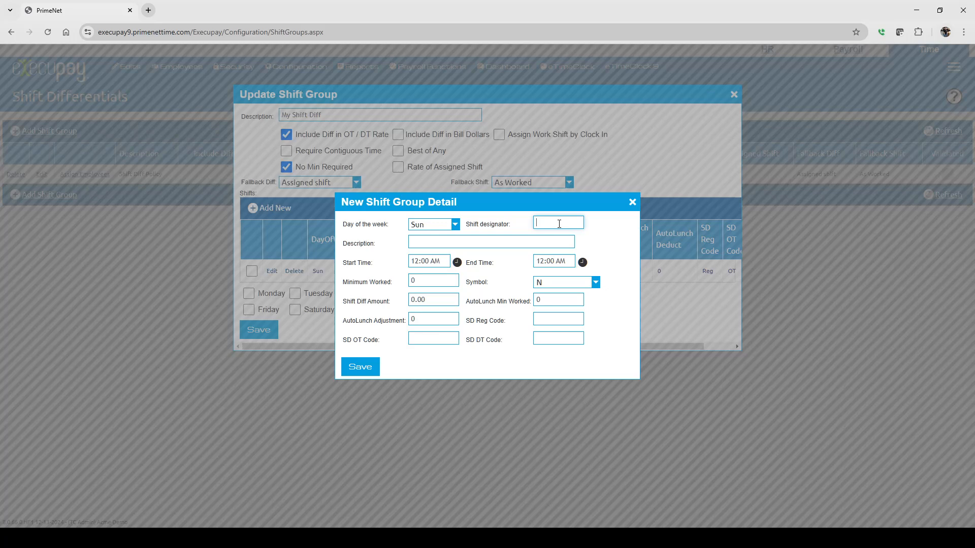
{"action": "type", "text": "1"}
{"action": "left_click", "coordinate": [555, 258]}
{"action": "type", "text": "7"}
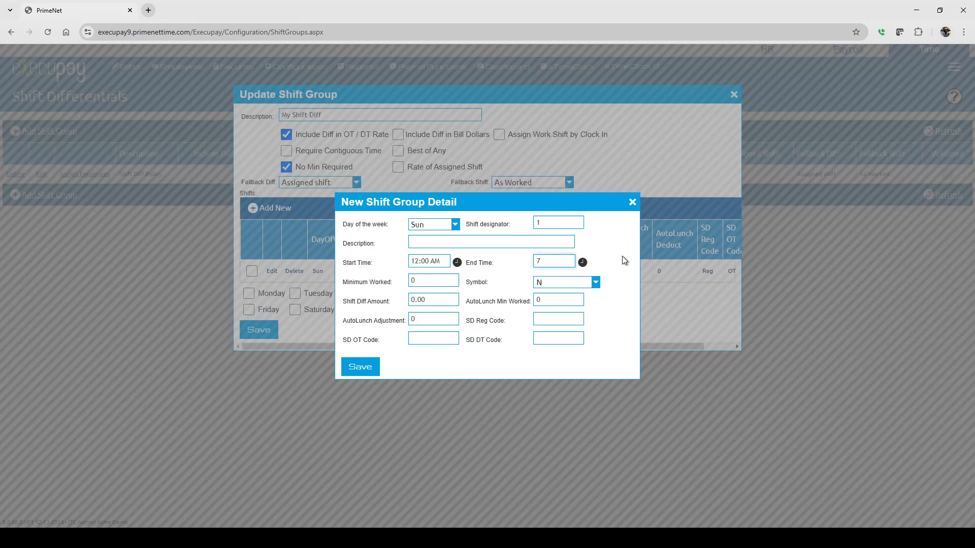
{"action": "left_click", "coordinate": [431, 279]}
{"action": "type", "text": "60"}
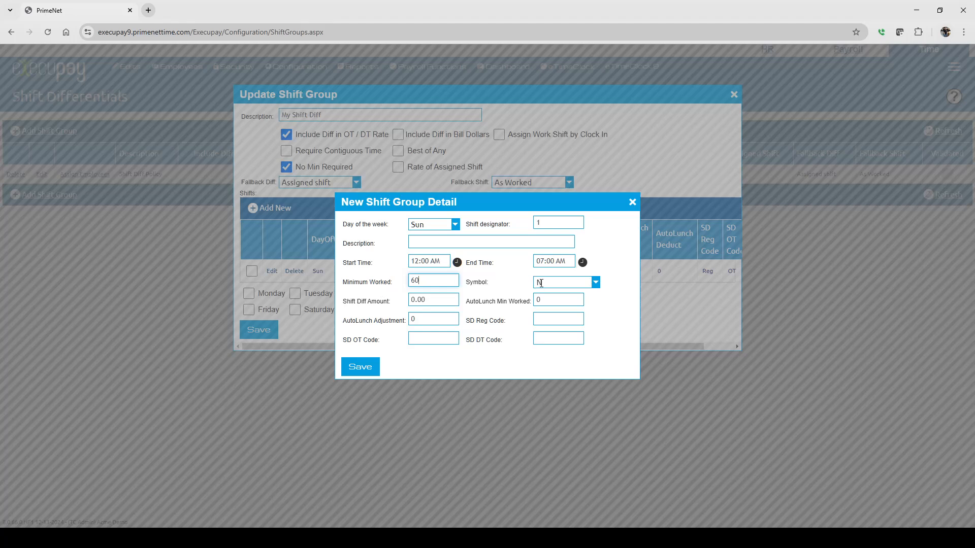
Set the new Sunday shift's description to Graves
{"action": "left_click", "coordinate": [547, 282]}
{"action": "left_click", "coordinate": [464, 240]}
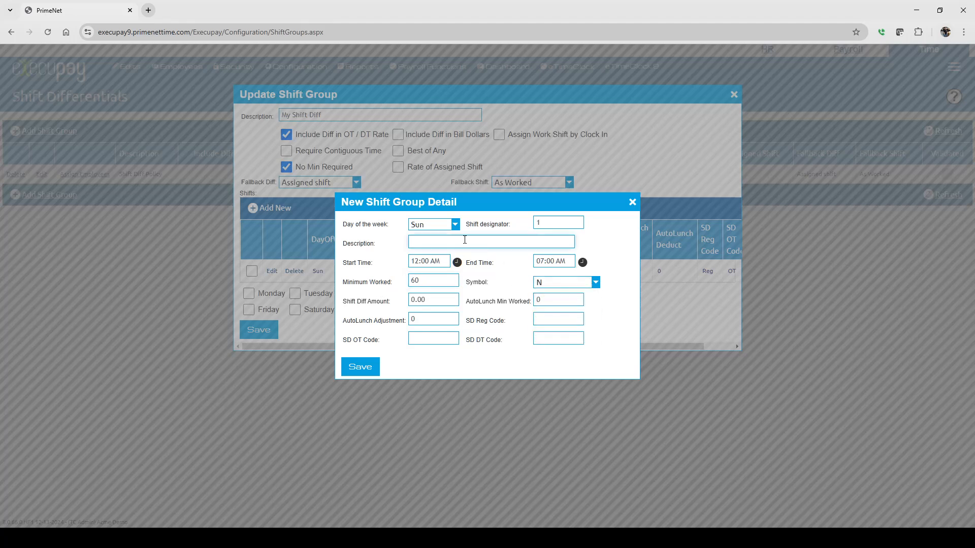
{"action": "type", "text": "Graves"}
{"action": "left_click", "coordinate": [505, 289]}
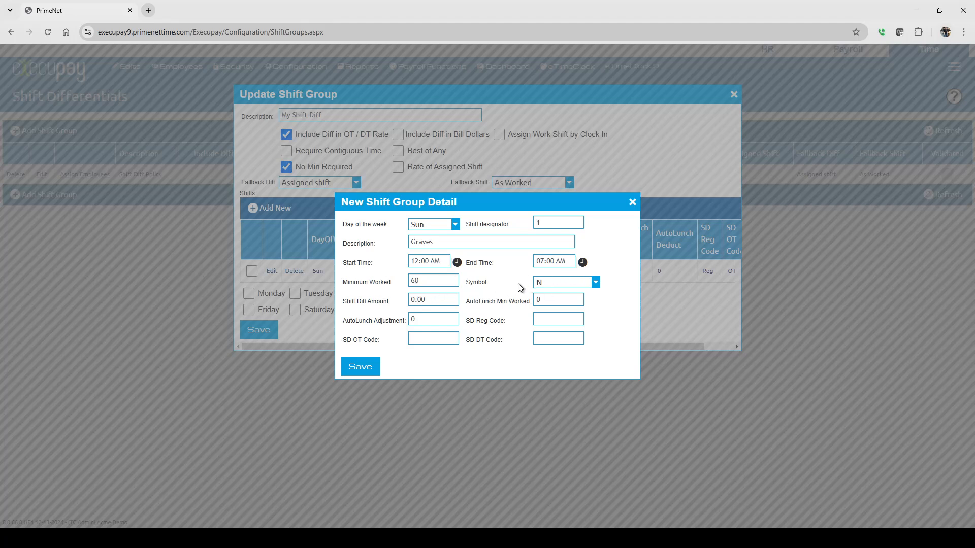
Set the Graves shift's symbol to $ and its shift diff amount to 2.00
{"action": "left_click", "coordinate": [539, 283]}
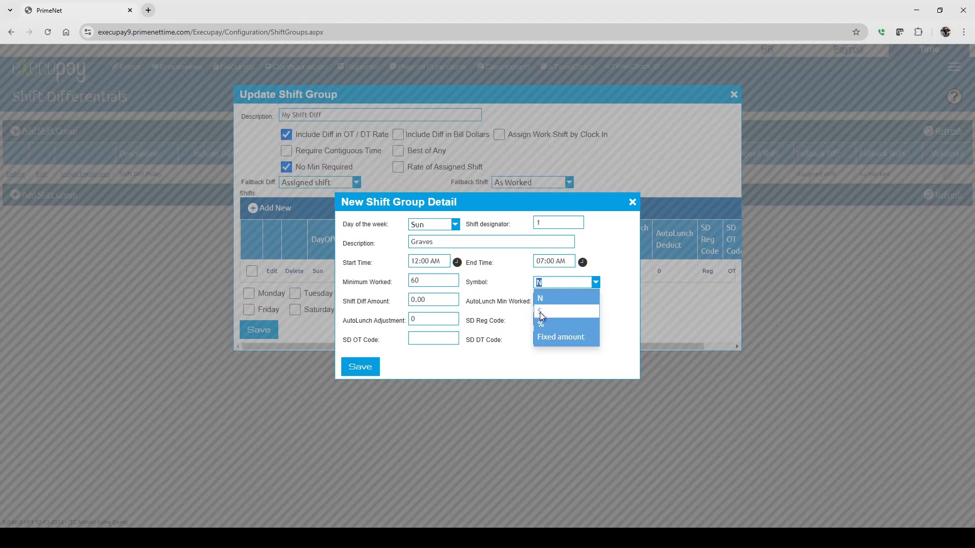
{"action": "left_click", "coordinate": [541, 312]}
{"action": "left_click", "coordinate": [436, 298]}
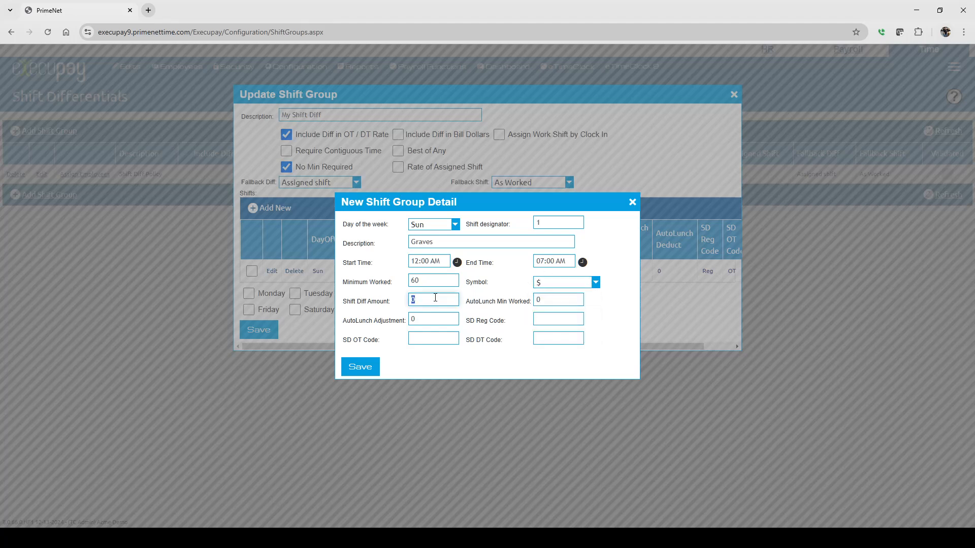
{"action": "type", "text": "2.00"}
Try the % and Fixed amount symbols for the Graves shift and return it to $
{"action": "left_click", "coordinate": [493, 297]}
{"action": "left_click", "coordinate": [558, 282]}
{"action": "left_click", "coordinate": [542, 325]}
{"action": "left_click", "coordinate": [563, 284]}
{"action": "left_click", "coordinate": [552, 338]}
{"action": "left_click", "coordinate": [553, 282]}
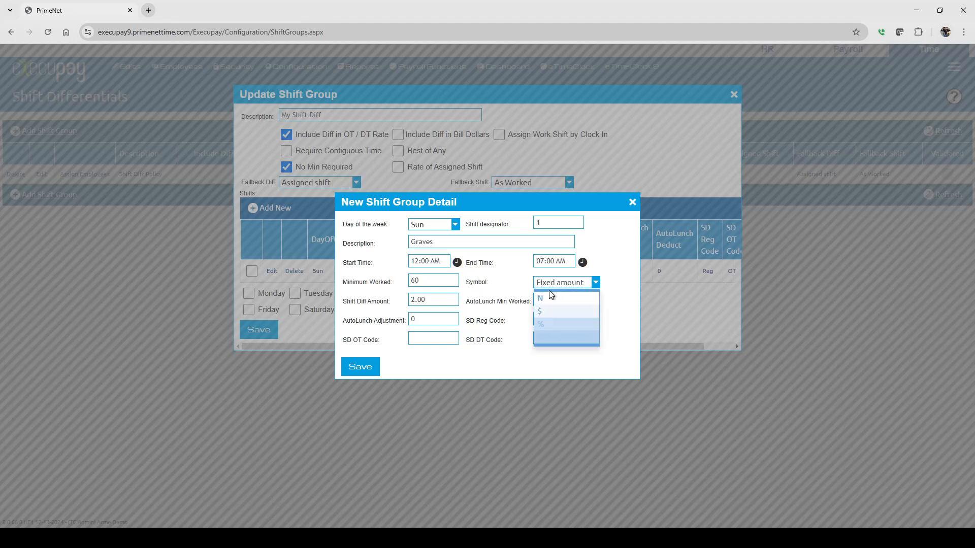
{"action": "left_click", "coordinate": [539, 313]}
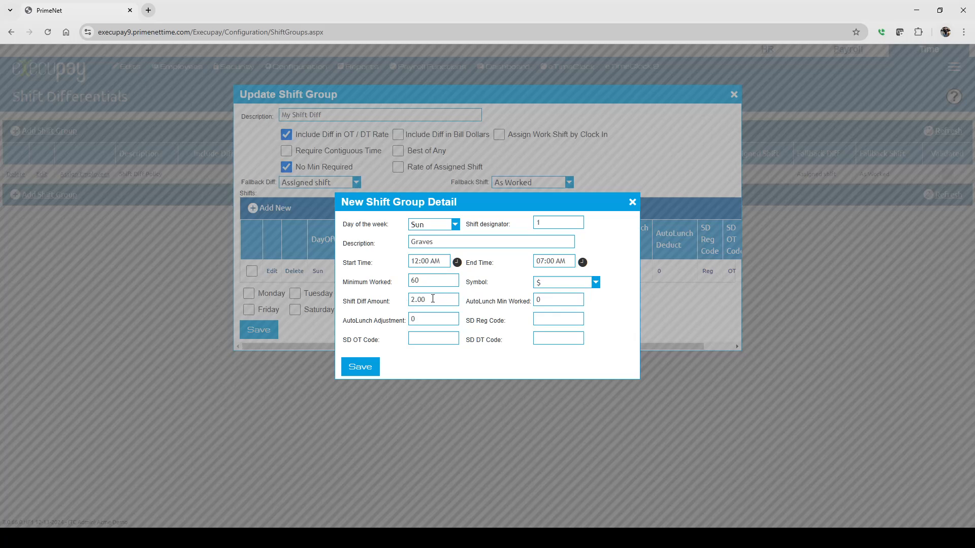
{"action": "left_click", "coordinate": [413, 300]}
{"action": "left_click", "coordinate": [427, 298]}
{"action": "left_click", "coordinate": [556, 282]}
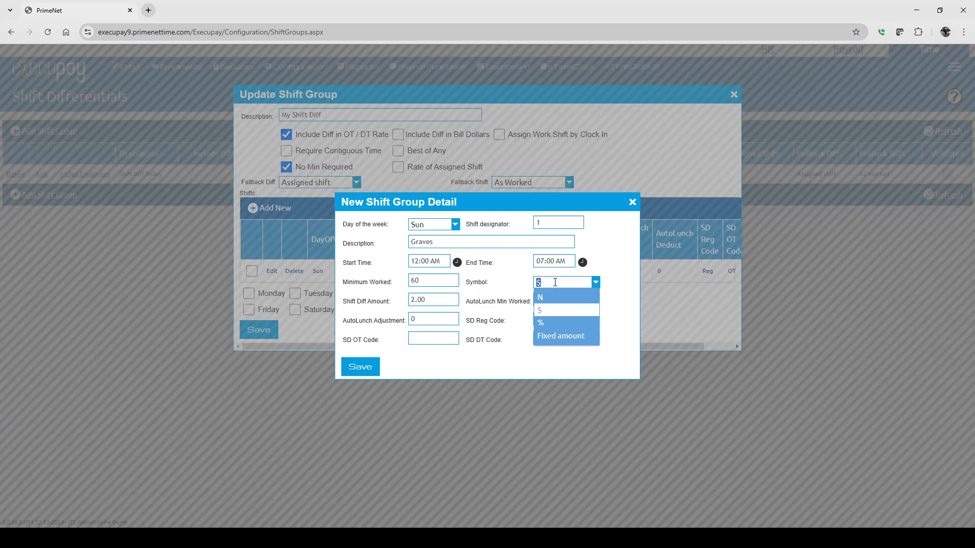
{"action": "left_click", "coordinate": [541, 316]}
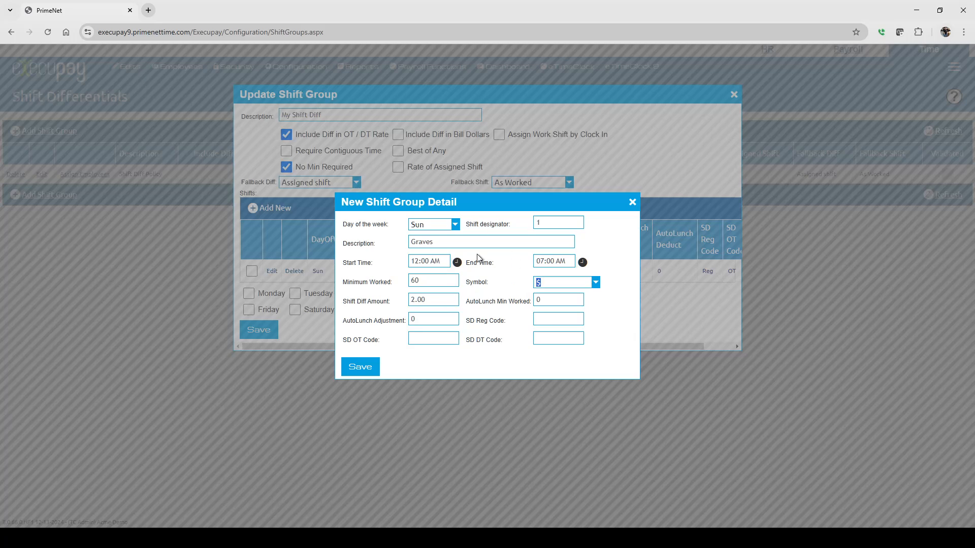
Set the Graves shift's SD Reg, OT and DT codes to D1, D2 and D3, and save the shift
{"action": "left_click", "coordinate": [546, 319]}
{"action": "type", "text": "D1"}
{"action": "left_click", "coordinate": [426, 339]}
{"action": "type", "text": "D2"}
{"action": "left_click", "coordinate": [567, 338]}
{"action": "type", "text": "D3"}
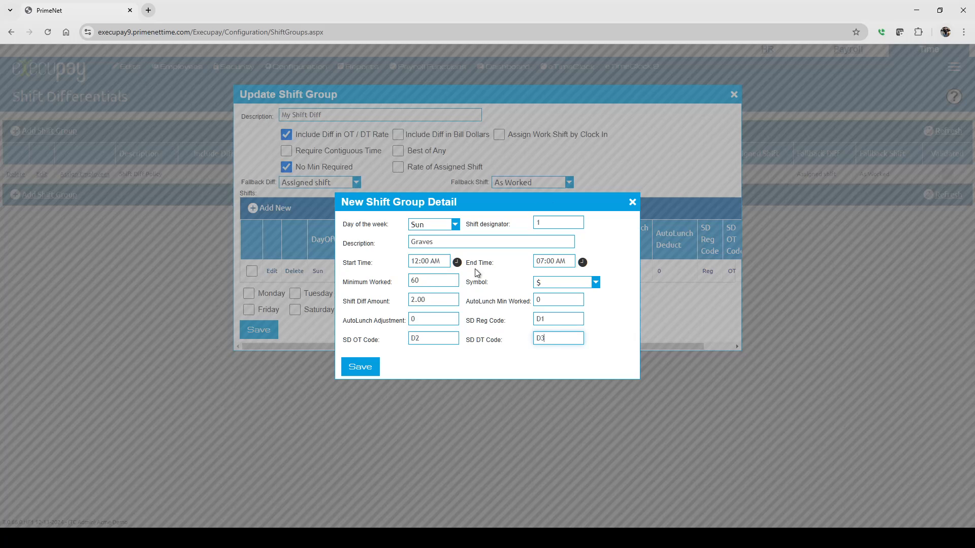
{"action": "left_click", "coordinate": [550, 320]}
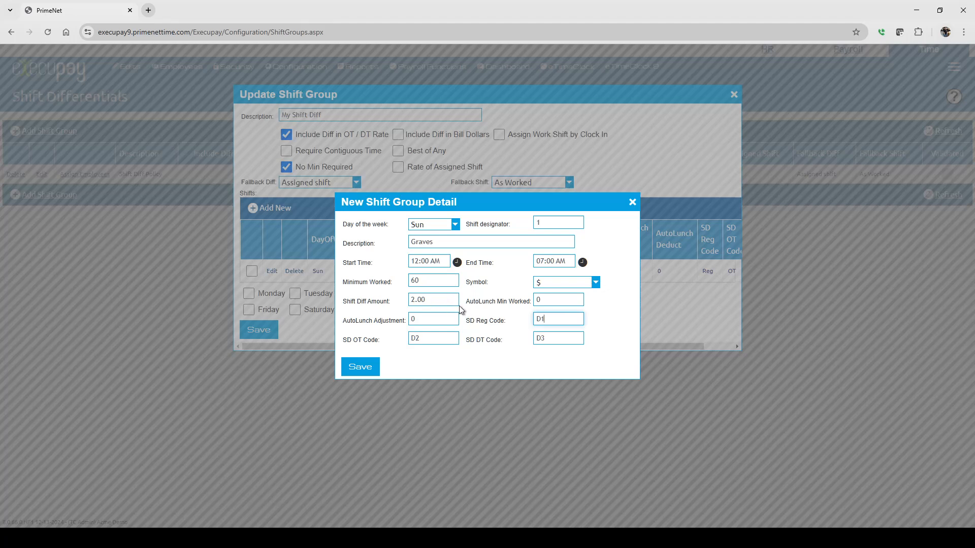
{"action": "left_click_drag", "start_coordinate": [549, 319], "coordinate": [525, 318]}
{"action": "left_click", "coordinate": [449, 299]}
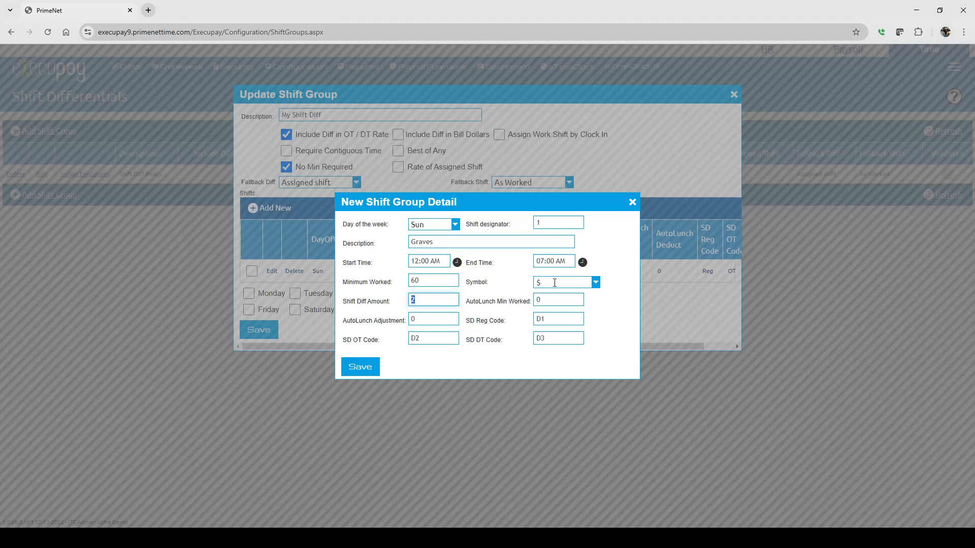
{"action": "left_click", "coordinate": [491, 310]}
{"action": "left_click", "coordinate": [552, 321]}
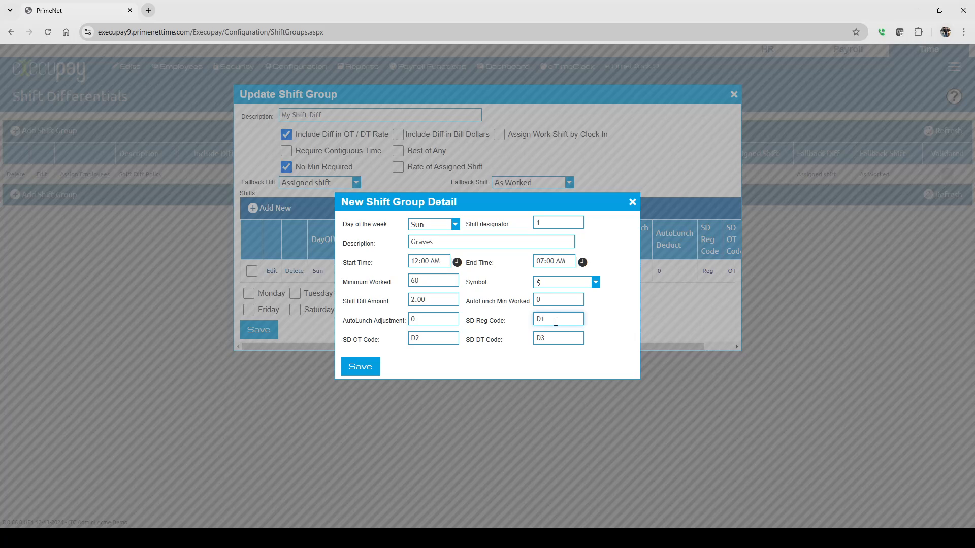
{"action": "left_click", "coordinate": [367, 366]}
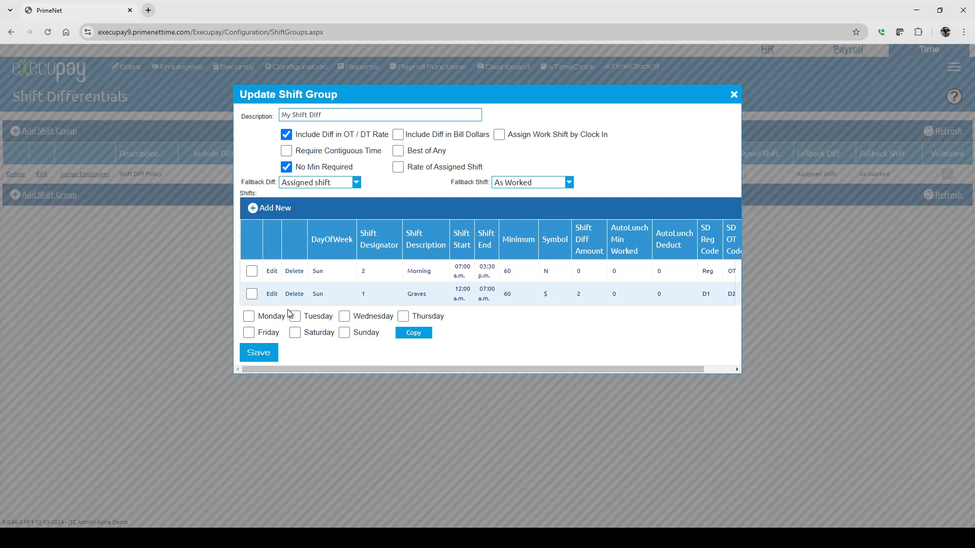
Start another Sunday shift with designator 3 and the description Mids
{"action": "left_click", "coordinate": [272, 209]}
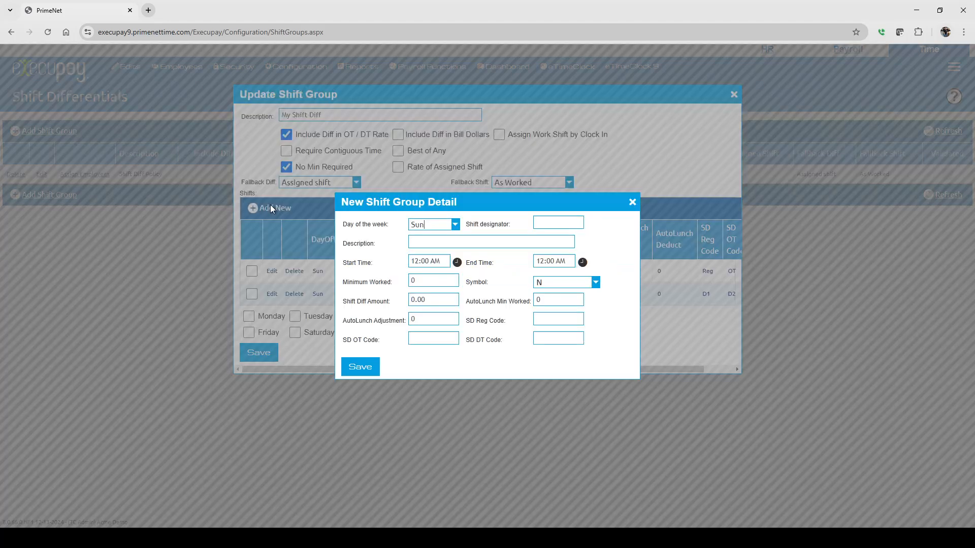
{"action": "left_click", "coordinate": [552, 224]}
{"action": "type", "text": "3"}
{"action": "left_click", "coordinate": [437, 240]}
{"action": "type", "text": "N"}
{"action": "key", "text": "BackSpace"}
{"action": "type", "text": "Mids"}
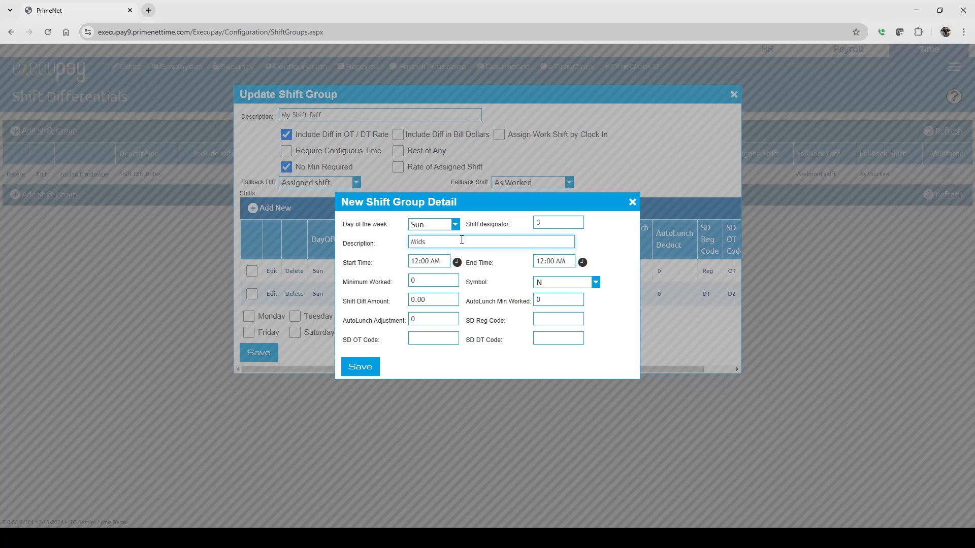
Set the Mids shift's start time to 03:30 PM and its minimum worked to 60
{"action": "left_click", "coordinate": [431, 262]}
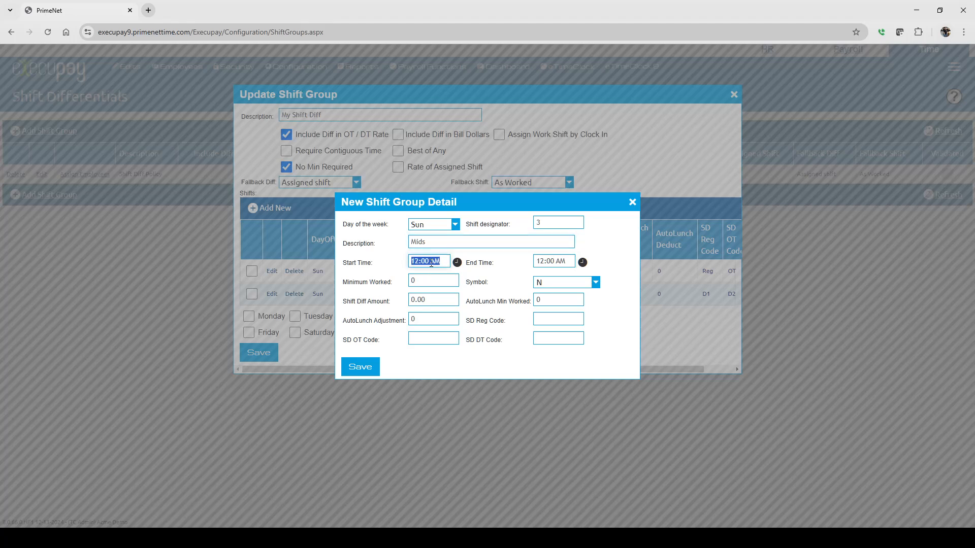
{"action": "type", "text": "1530"}
{"action": "left_click", "coordinate": [553, 261]}
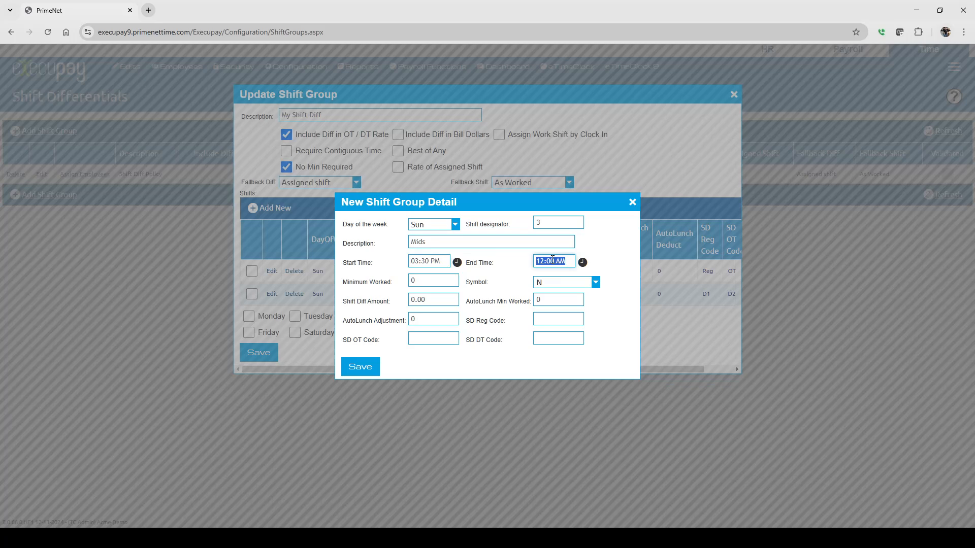
{"action": "left_click", "coordinate": [428, 283]}
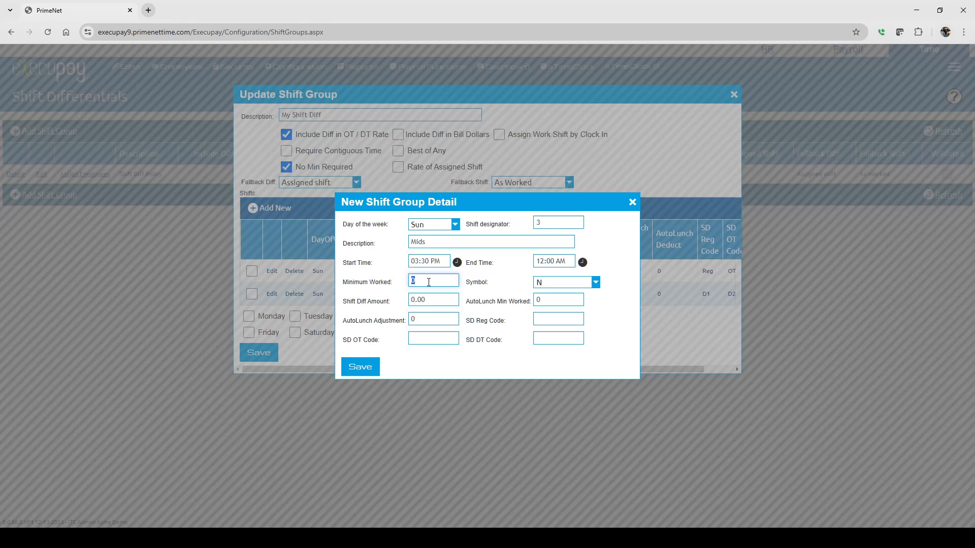
{"action": "type", "text": "60"}
{"action": "left_click_drag", "start_coordinate": [416, 283], "coordinate": [400, 284]}
Set the Mids shift's differential amount to 1.00 with the $ symbol
{"action": "left_click", "coordinate": [436, 300]}
{"action": "type", "text": "1.00"}
{"action": "left_click", "coordinate": [575, 281]}
{"action": "left_click", "coordinate": [546, 308]}
Set the Mids shift's SD Reg, OT and DT codes to D4, D5 and D6, and save the shift
{"action": "left_click", "coordinate": [552, 318]}
{"action": "type", "text": "D4"}
{"action": "left_click", "coordinate": [426, 337]}
{"action": "type", "text": "D5"}
{"action": "left_click", "coordinate": [558, 339]}
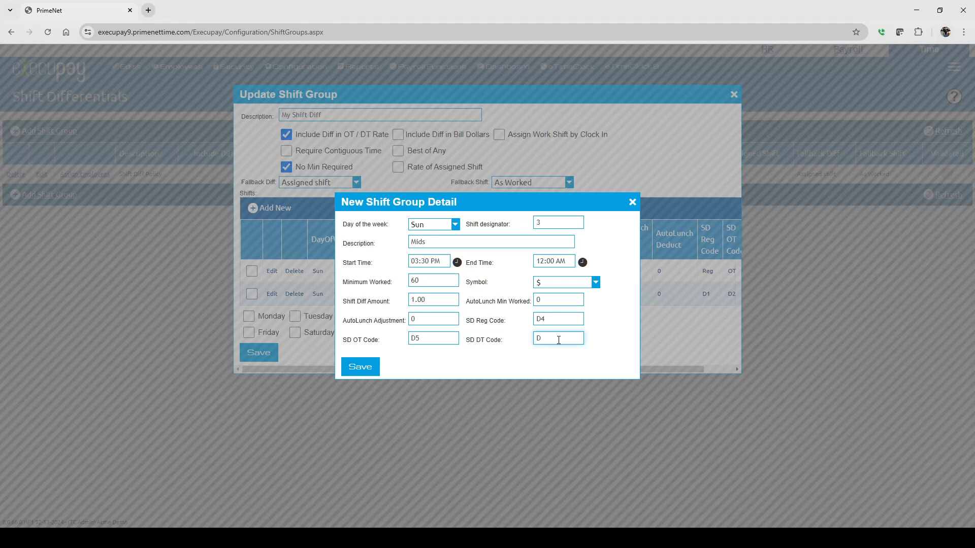
{"action": "type", "text": "D5"}
{"action": "key", "text": "BackSpace"}
{"action": "type", "text": "6"}
{"action": "left_click", "coordinate": [357, 370]}
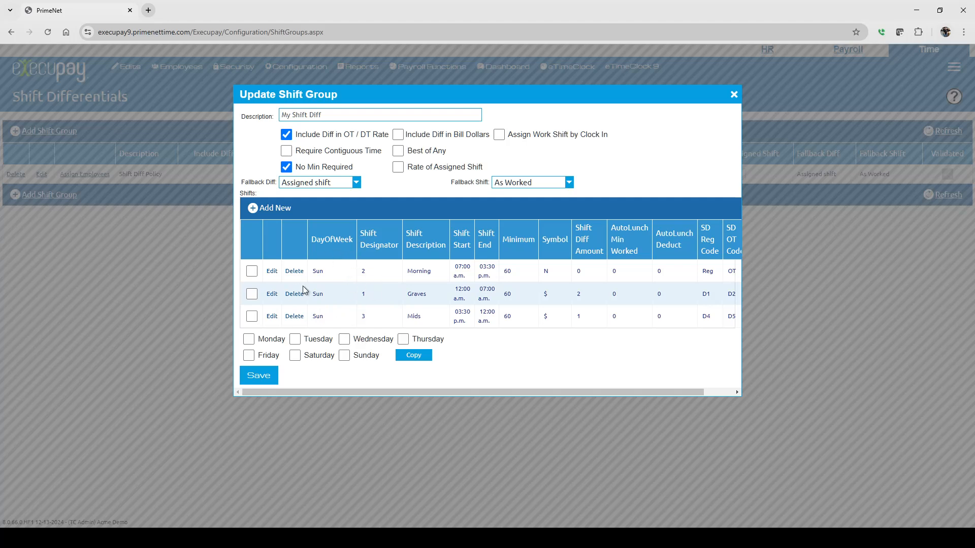
Copy the Sunday Morning, Graves and Mids shifts to Monday through Saturday
{"action": "left_click", "coordinate": [252, 272]}
{"action": "left_click", "coordinate": [253, 294]}
{"action": "left_click", "coordinate": [252, 317]}
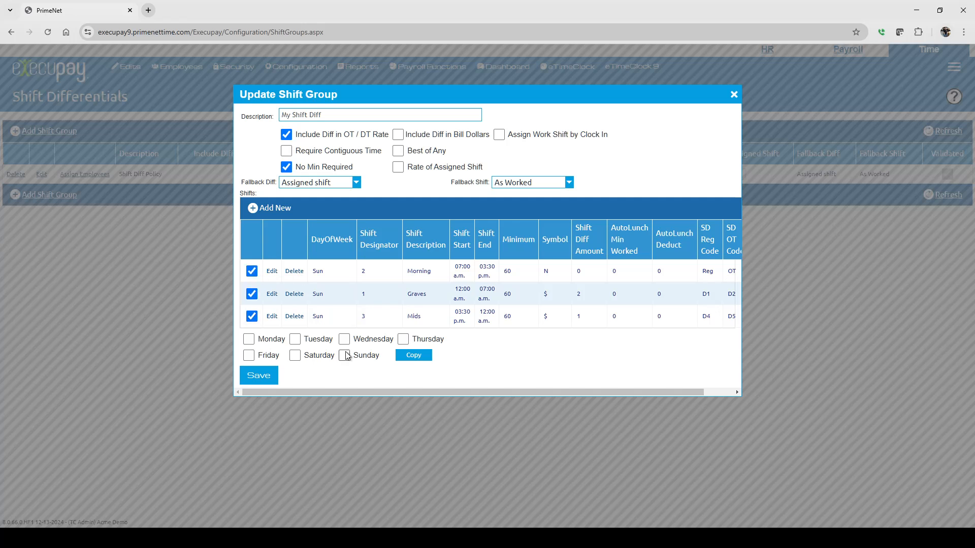
{"action": "left_click", "coordinate": [294, 356]}
{"action": "left_click", "coordinate": [249, 339]}
{"action": "left_click", "coordinate": [295, 340]}
{"action": "left_click", "coordinate": [344, 339]}
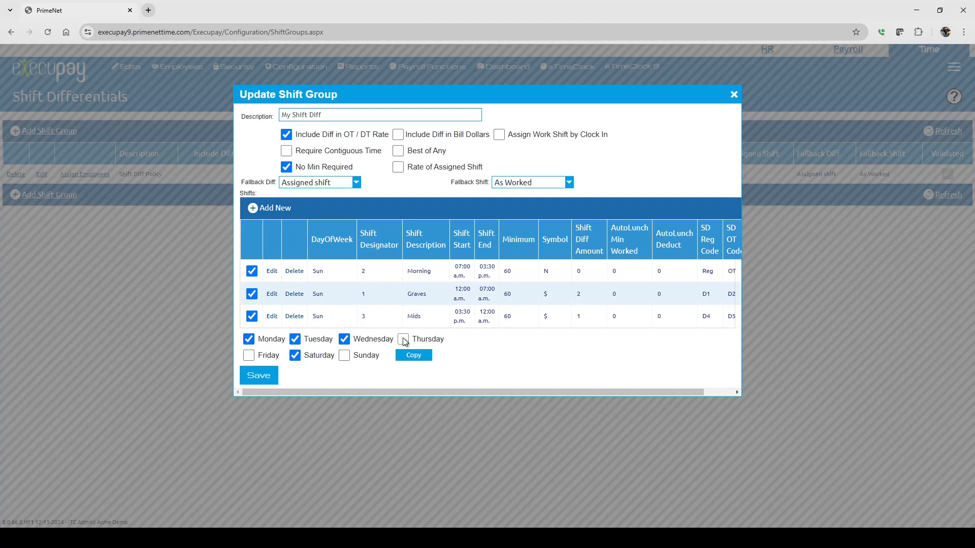
{"action": "left_click", "coordinate": [403, 339]}
{"action": "left_click", "coordinate": [249, 356]}
{"action": "left_click", "coordinate": [345, 356]}
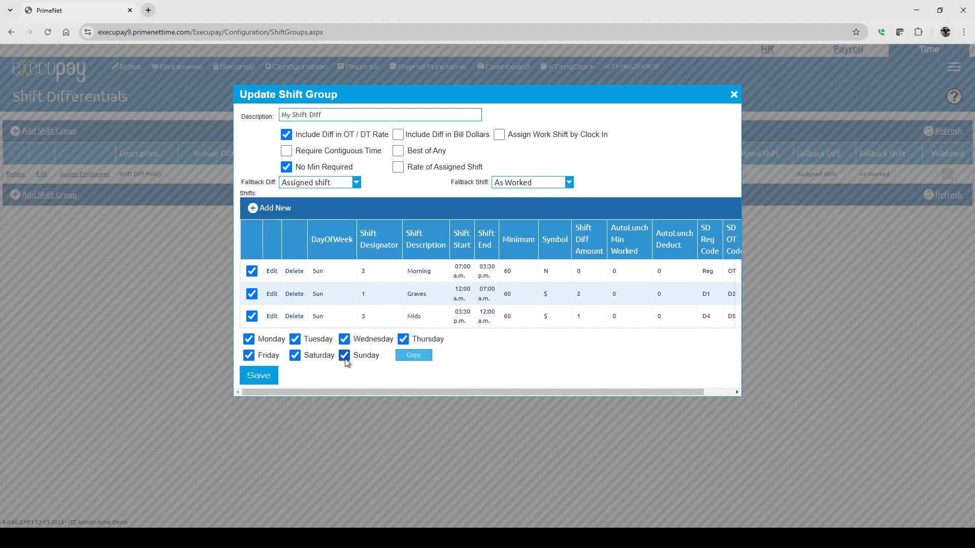
{"action": "left_click", "coordinate": [344, 356]}
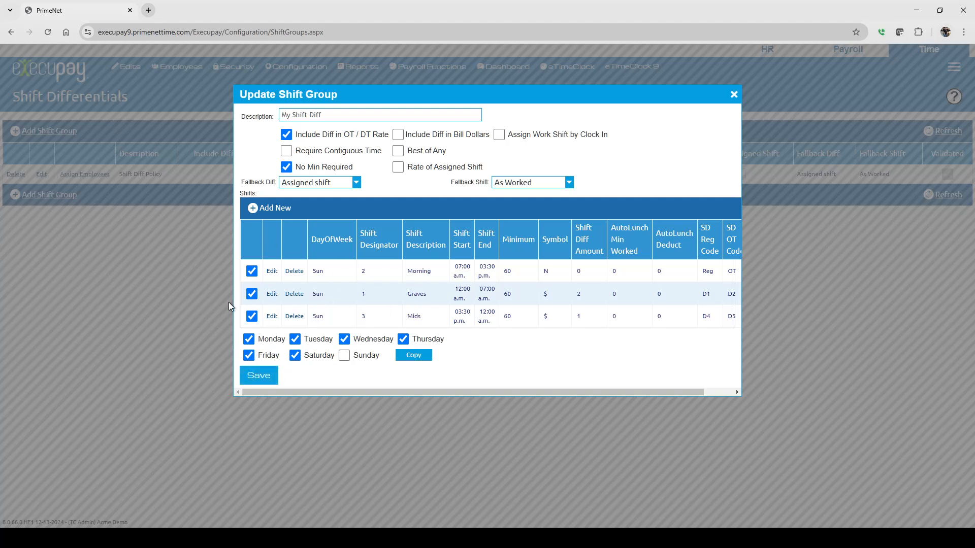
{"action": "left_click", "coordinate": [410, 355]}
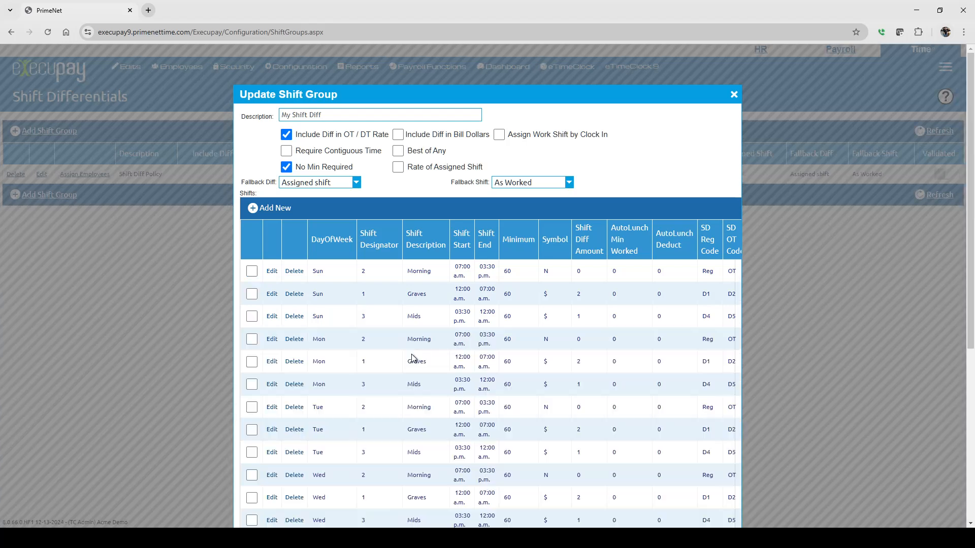
Review the copied shifts, save the My Shift Diff group and dismiss the shift group copy dialog
{"action": "scroll", "coordinate": [401, 331], "scroll_direction": "down", "scroll_amount": 5}
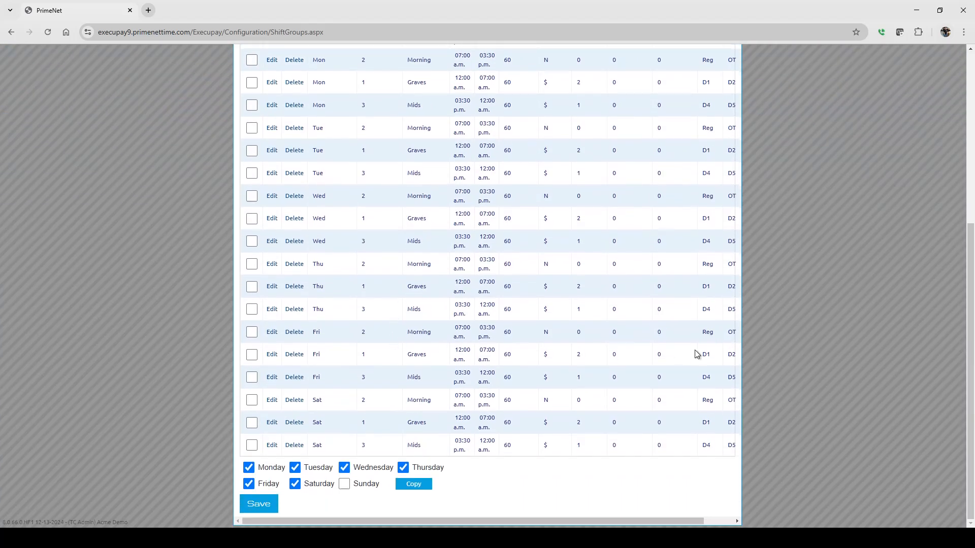
{"action": "scroll", "coordinate": [697, 355], "scroll_direction": "up", "scroll_amount": 4}
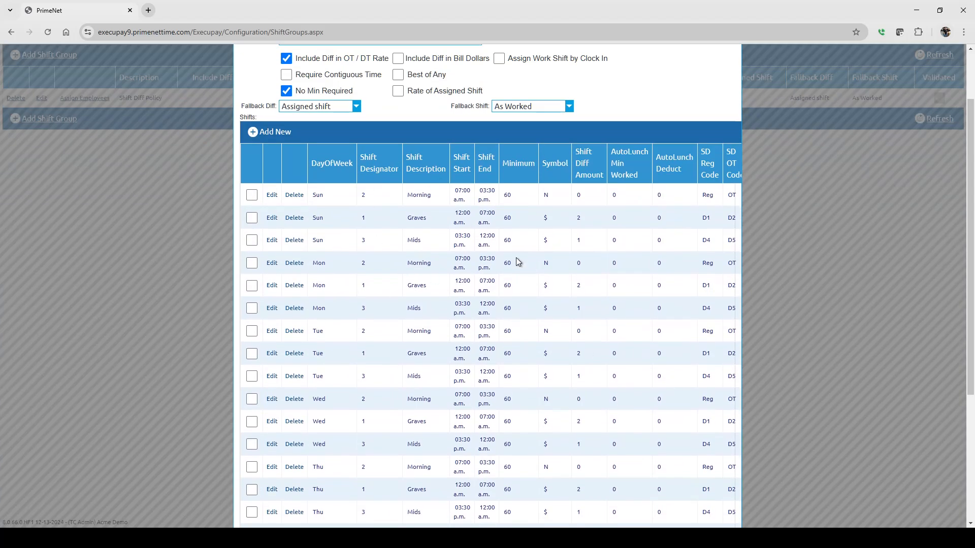
{"action": "scroll", "coordinate": [641, 324], "scroll_direction": "down", "scroll_amount": 4}
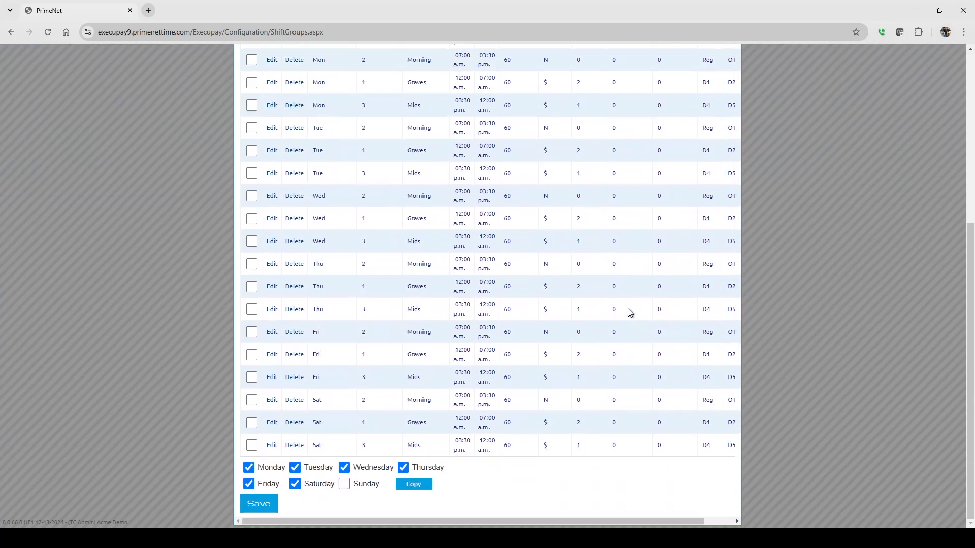
{"action": "left_click", "coordinate": [258, 504]}
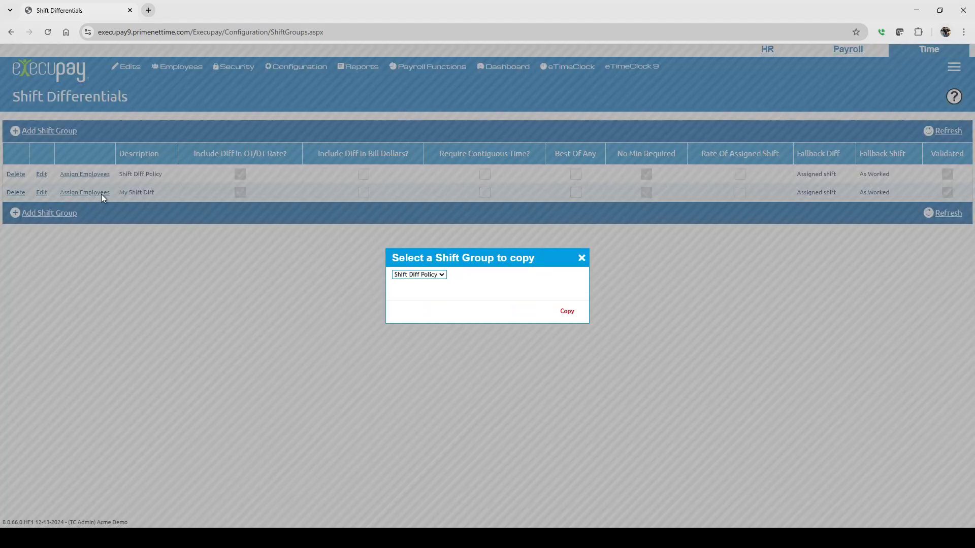
{"action": "left_click", "coordinate": [582, 258]}
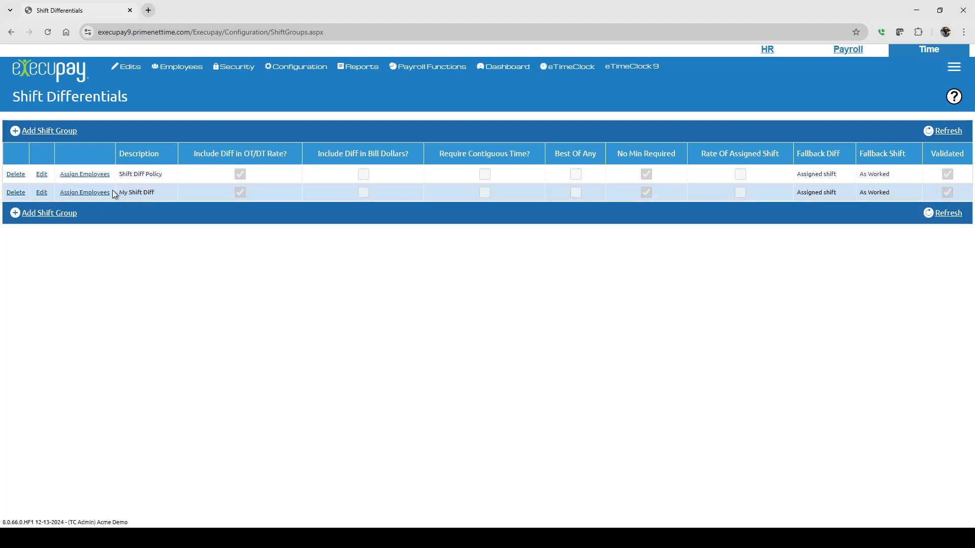
Enable Shift Differential in the details of the sixth listed employee and assign the My Shift Diff group
{"action": "mouse_move", "coordinate": [178, 66]}
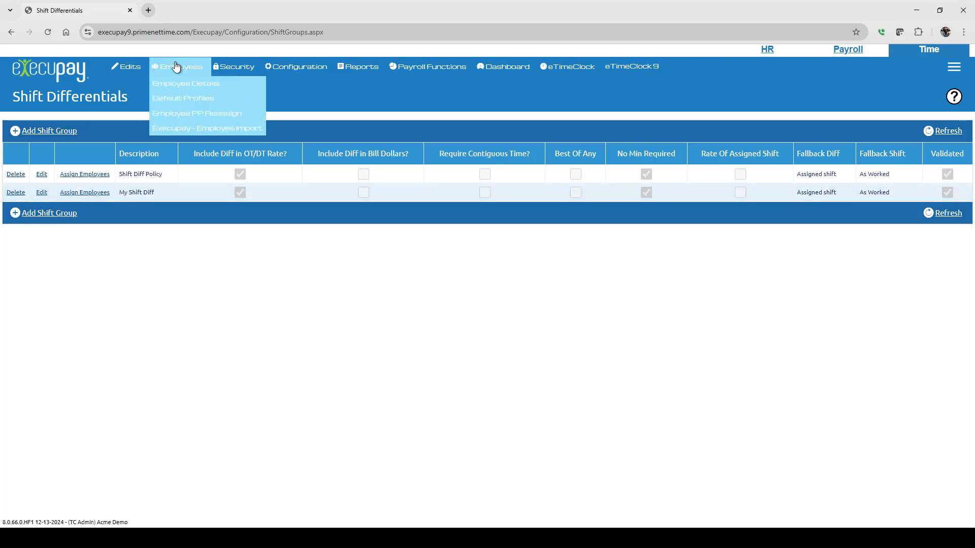
{"action": "left_click", "coordinate": [182, 89]}
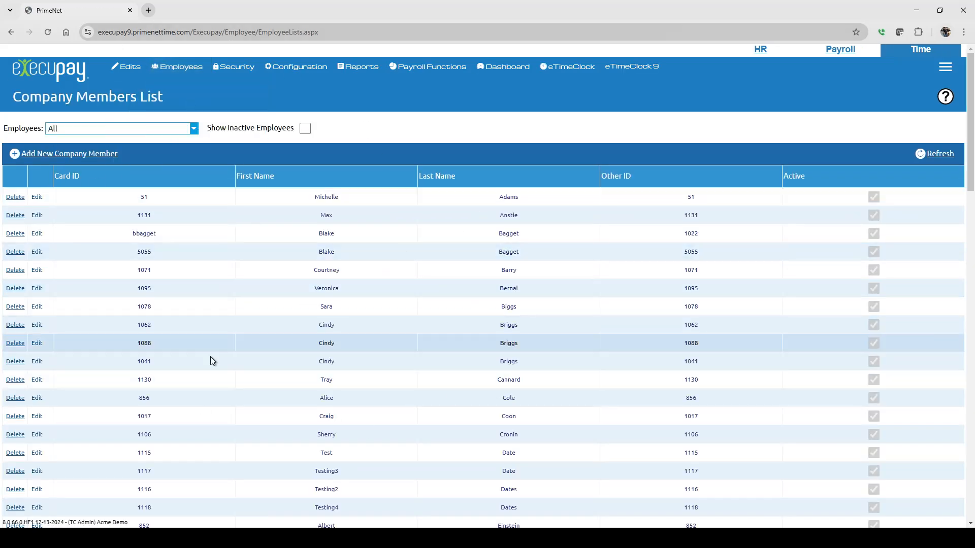
{"action": "left_click", "coordinate": [37, 289]}
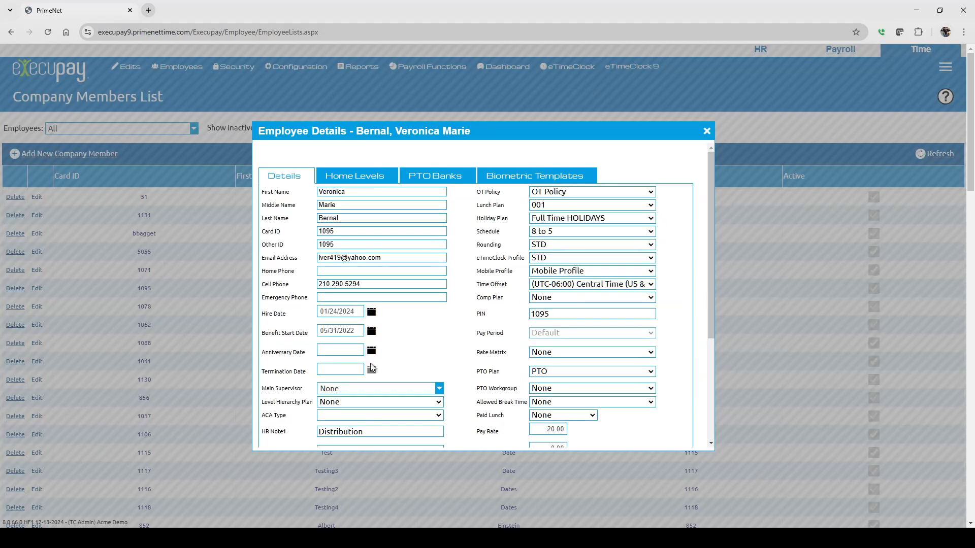
{"action": "scroll", "coordinate": [442, 355], "scroll_direction": "down", "scroll_amount": 5}
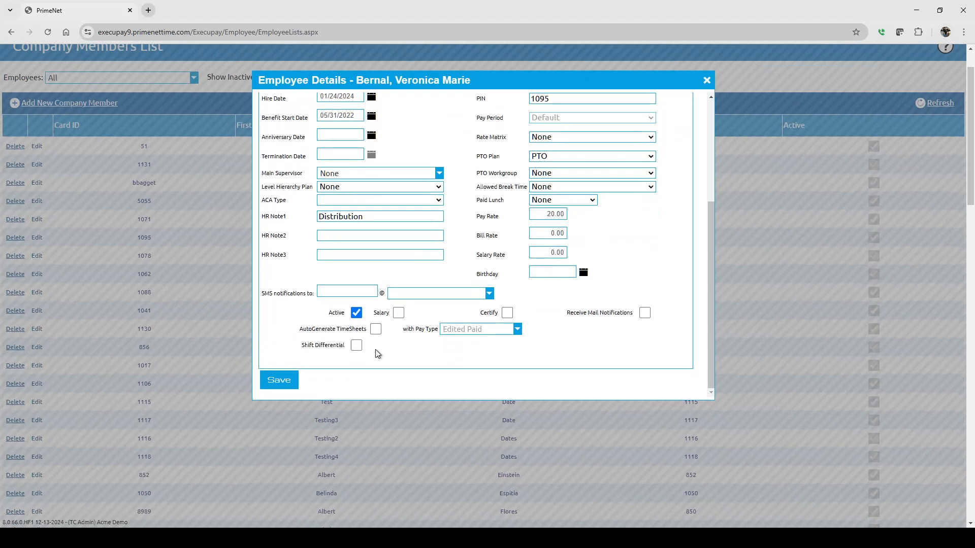
{"action": "left_click", "coordinate": [356, 345]}
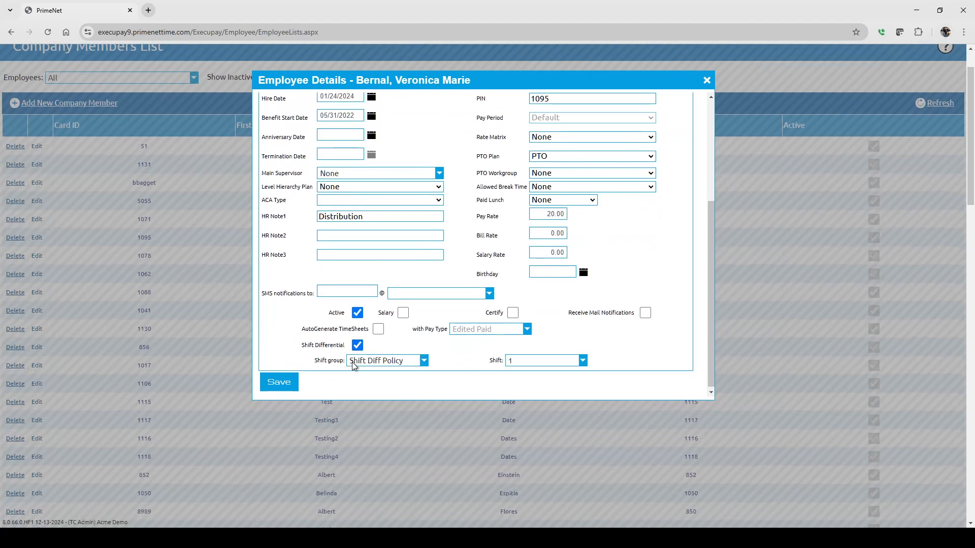
{"action": "left_click", "coordinate": [375, 362]}
{"action": "left_click", "coordinate": [368, 347]}
Try shifts 3 and 1 for the employee and settle on shift 2
{"action": "left_click", "coordinate": [515, 360]}
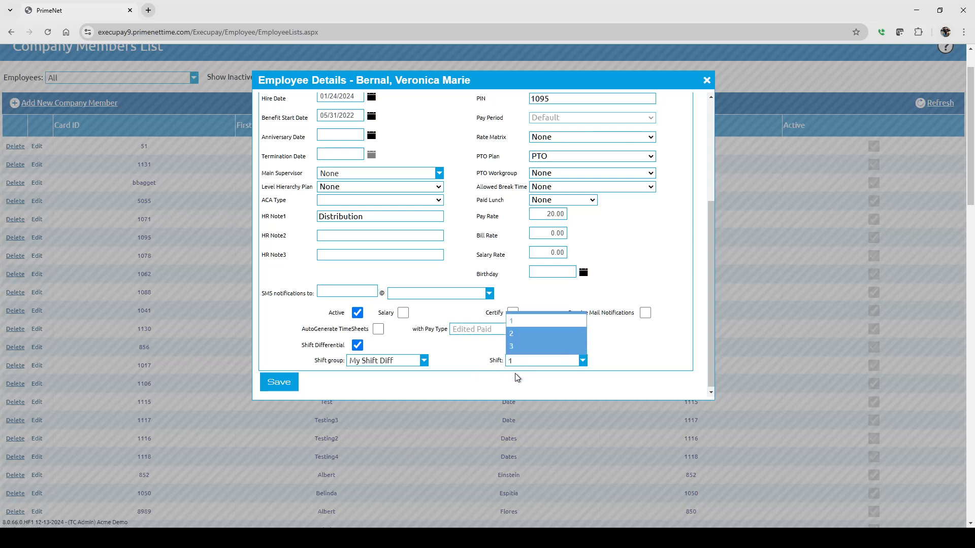
{"action": "left_click", "coordinate": [511, 346]}
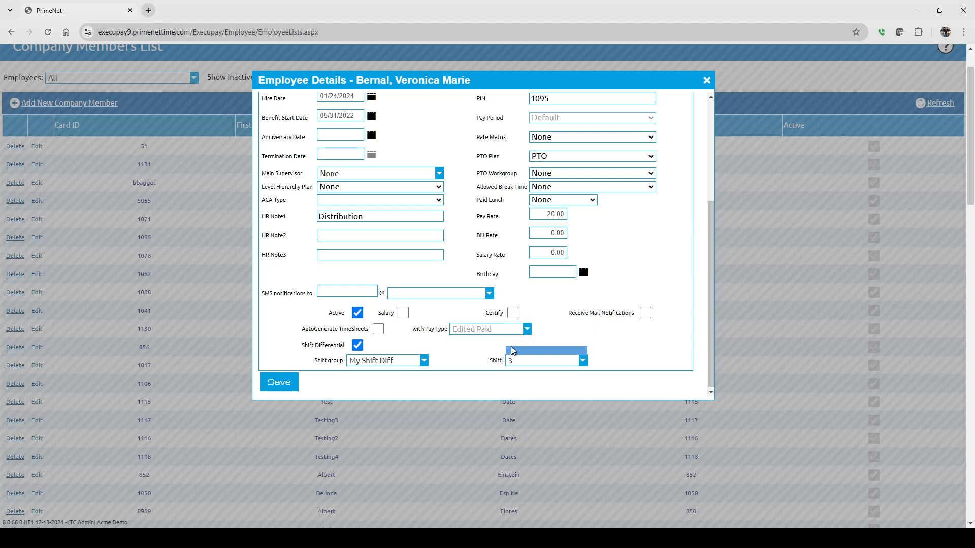
{"action": "left_click", "coordinate": [519, 361]}
{"action": "left_click", "coordinate": [514, 319]}
{"action": "left_click", "coordinate": [539, 362]}
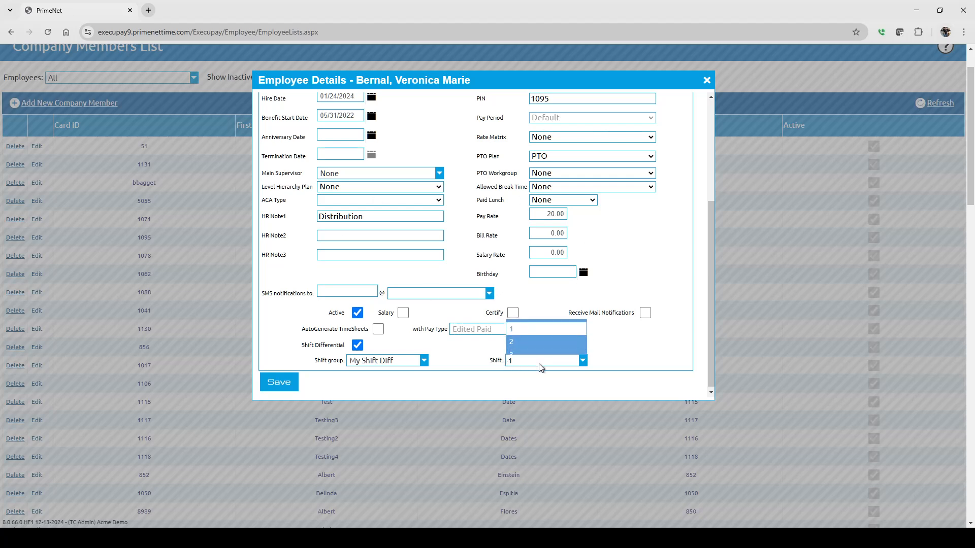
{"action": "left_click", "coordinate": [517, 334]}
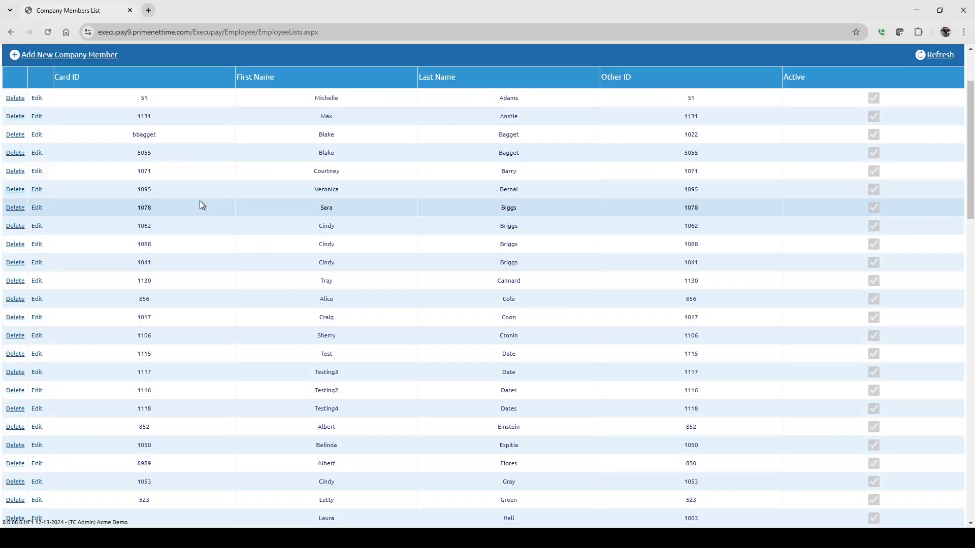
Open the employee assignment of the My Shift Diff group in Shift Differentials for shift designator 2
{"action": "scroll", "coordinate": [199, 202], "scroll_direction": "up", "scroll_amount": 2}
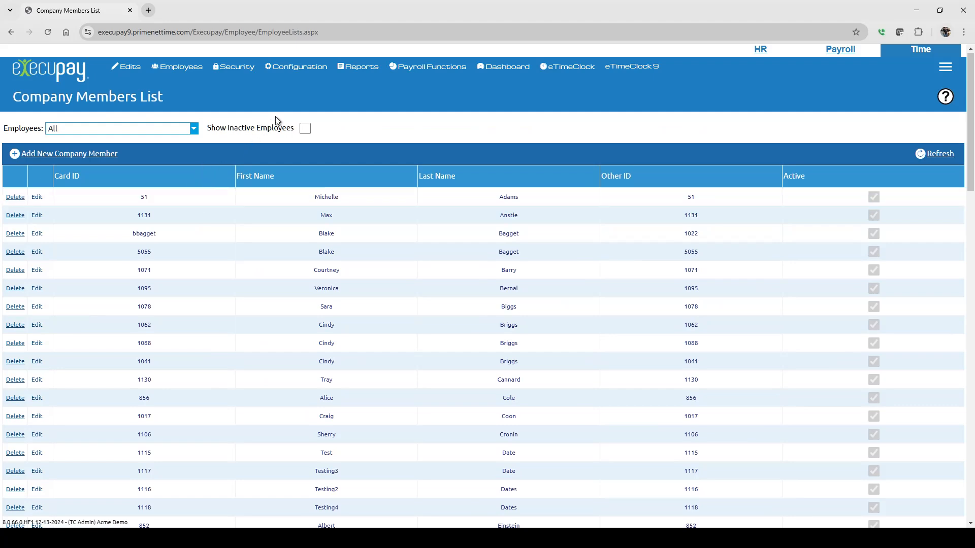
{"action": "mouse_move", "coordinate": [289, 69]}
{"action": "mouse_move", "coordinate": [283, 103]}
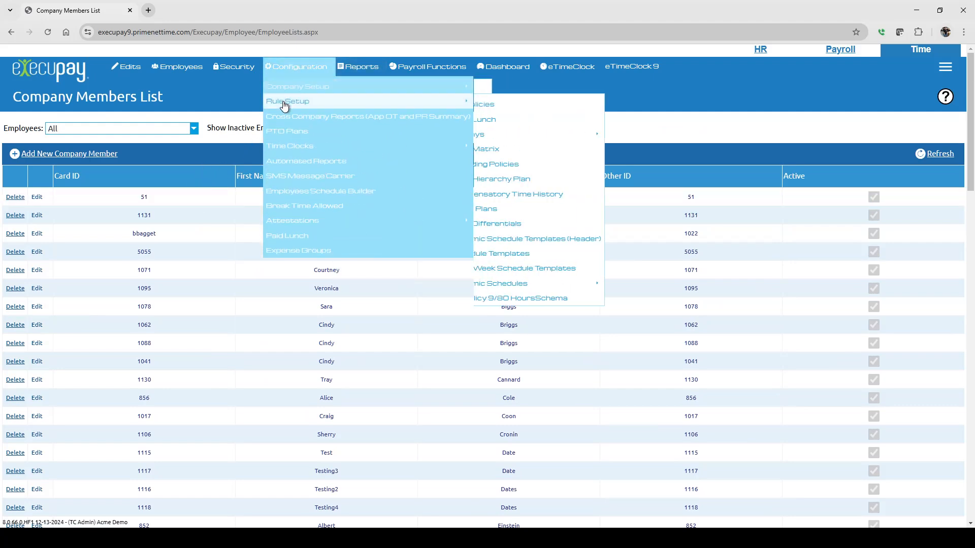
{"action": "left_click", "coordinate": [513, 230]}
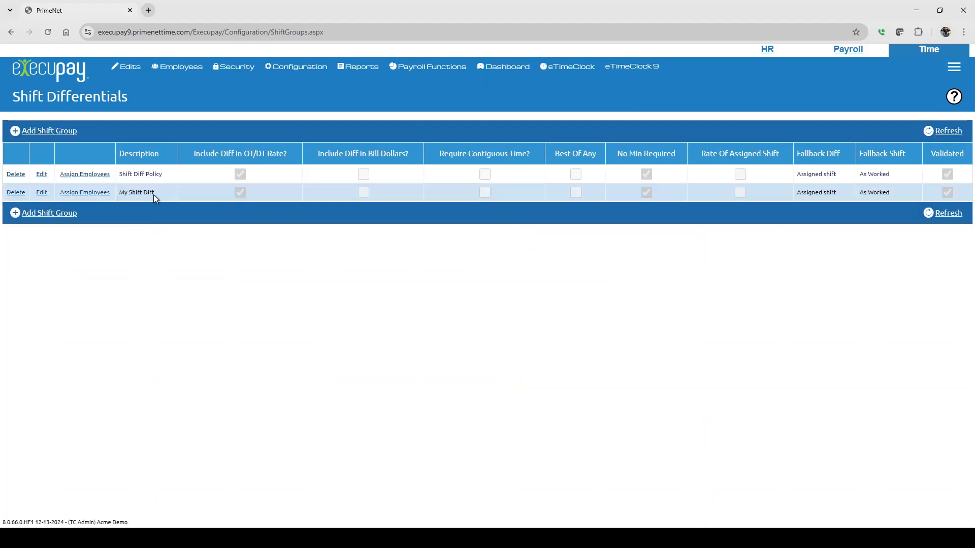
{"action": "left_click", "coordinate": [81, 193]}
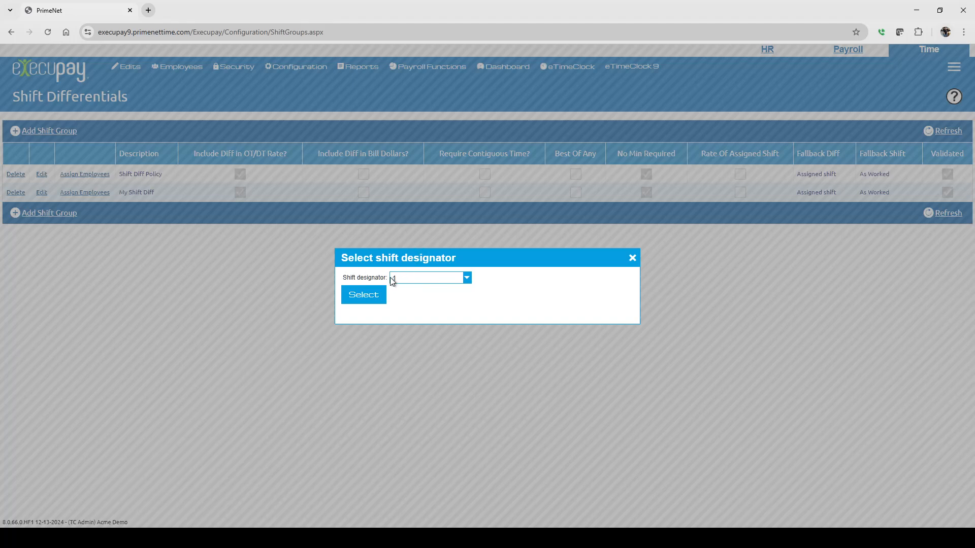
{"action": "left_click", "coordinate": [421, 283]}
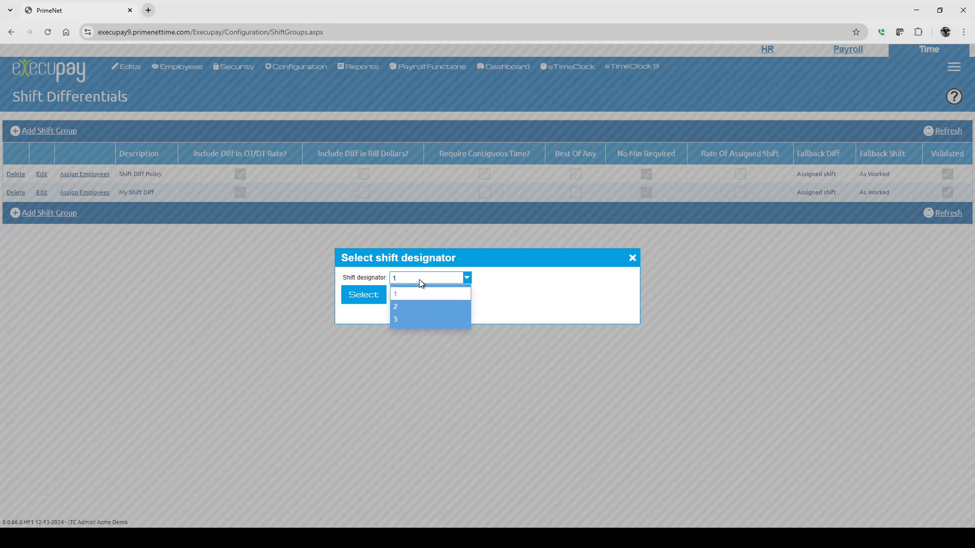
{"action": "left_click", "coordinate": [411, 307]}
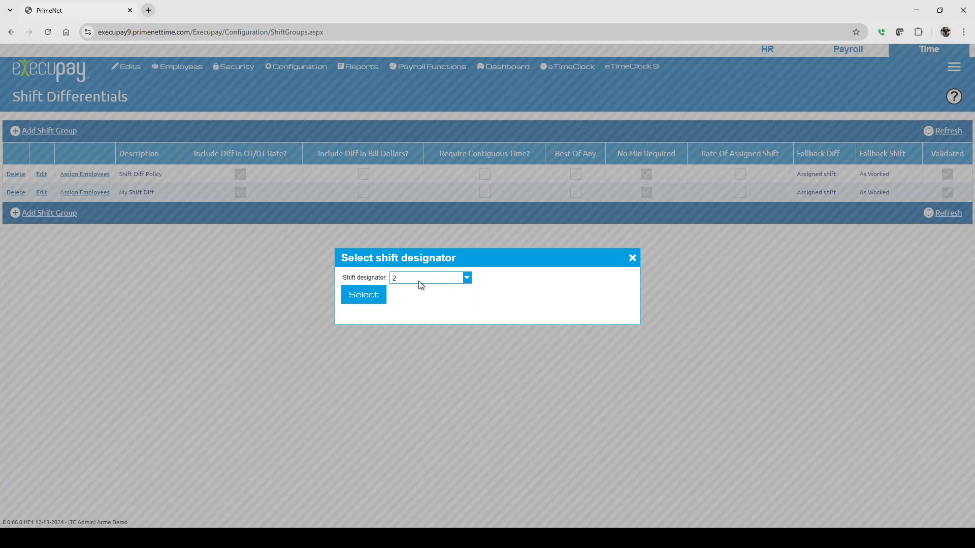
{"action": "left_click", "coordinate": [362, 295]}
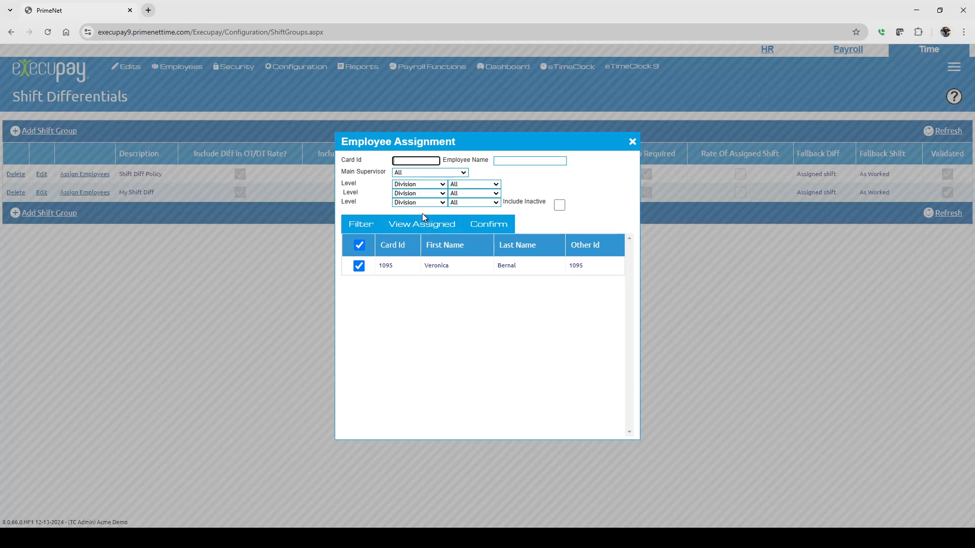
List all employees without a filter, try selecting a few individually and clear the selections
{"action": "left_click", "coordinate": [365, 229]}
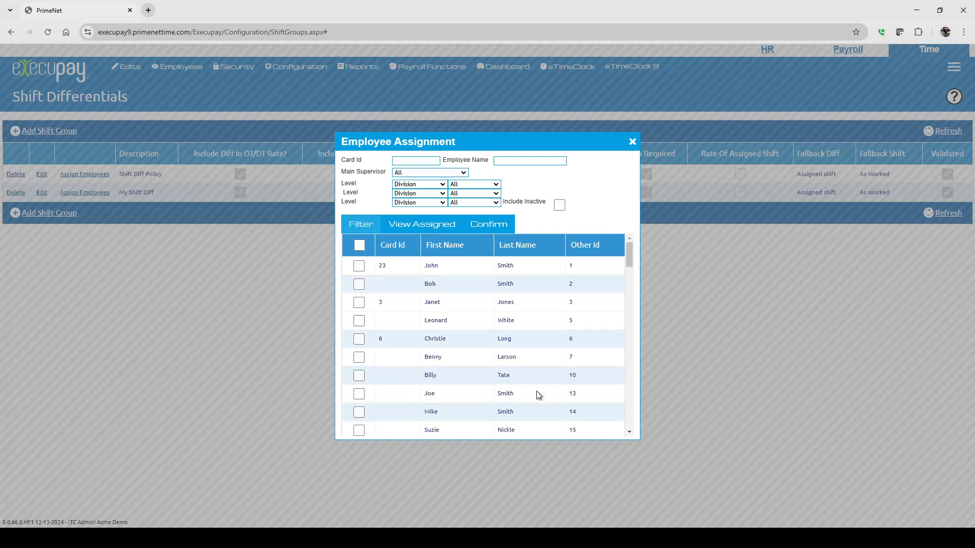
{"action": "scroll", "coordinate": [556, 328], "scroll_direction": "down", "scroll_amount": 3}
{"action": "scroll", "coordinate": [554, 326], "scroll_direction": "down", "scroll_amount": 10}
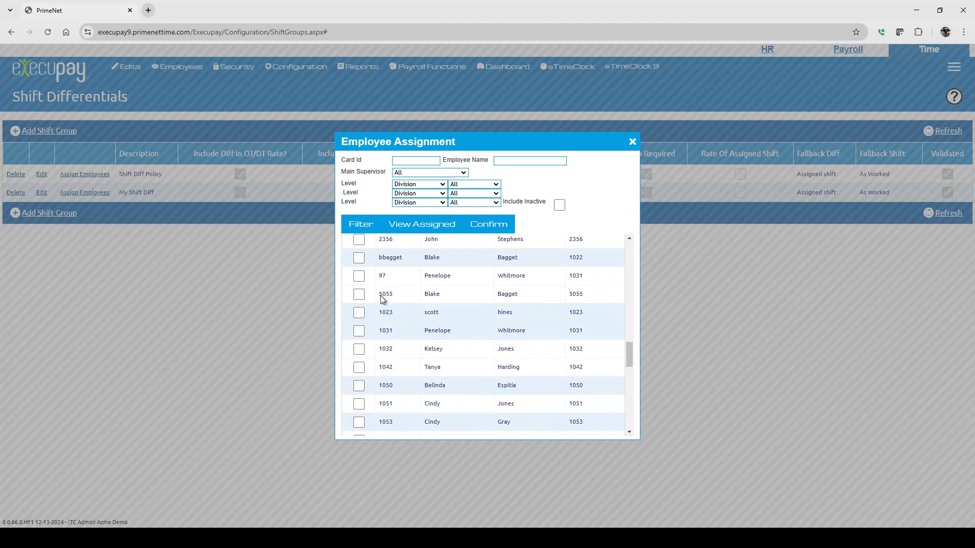
{"action": "left_click", "coordinate": [359, 294]}
{"action": "left_click", "coordinate": [359, 313]}
{"action": "left_click", "coordinate": [359, 367]}
{"action": "left_click", "coordinate": [359, 313]}
{"action": "left_click", "coordinate": [359, 294]}
{"action": "left_click_drag", "start_coordinate": [633, 360], "coordinate": [635, 242]}
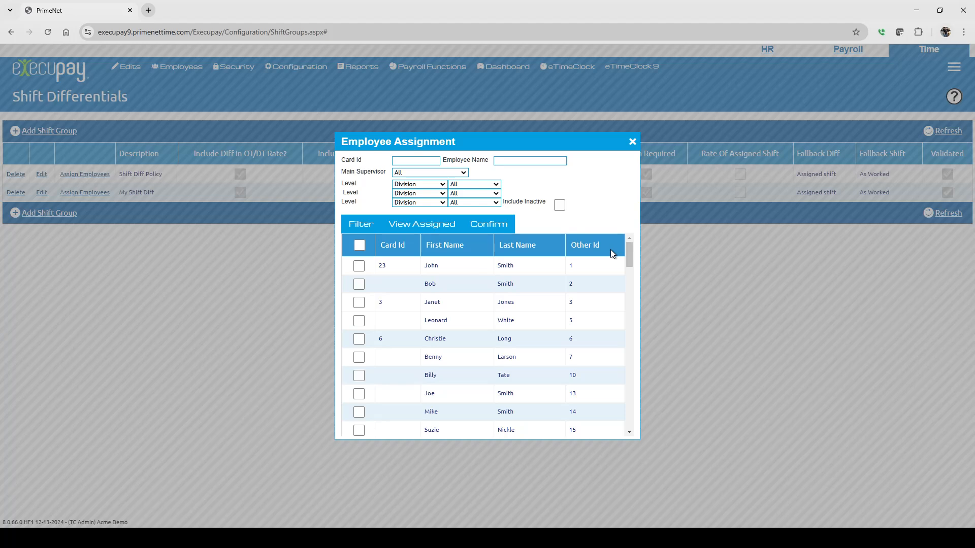
Sort the employees by first name and by last name, and filter the list to Division 1
{"action": "left_click", "coordinate": [434, 248]}
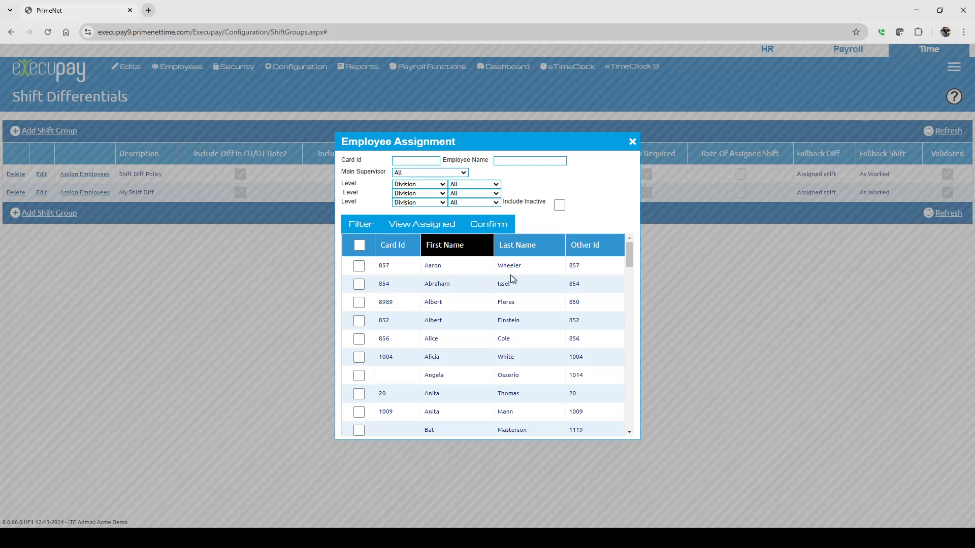
{"action": "left_click", "coordinate": [516, 245]}
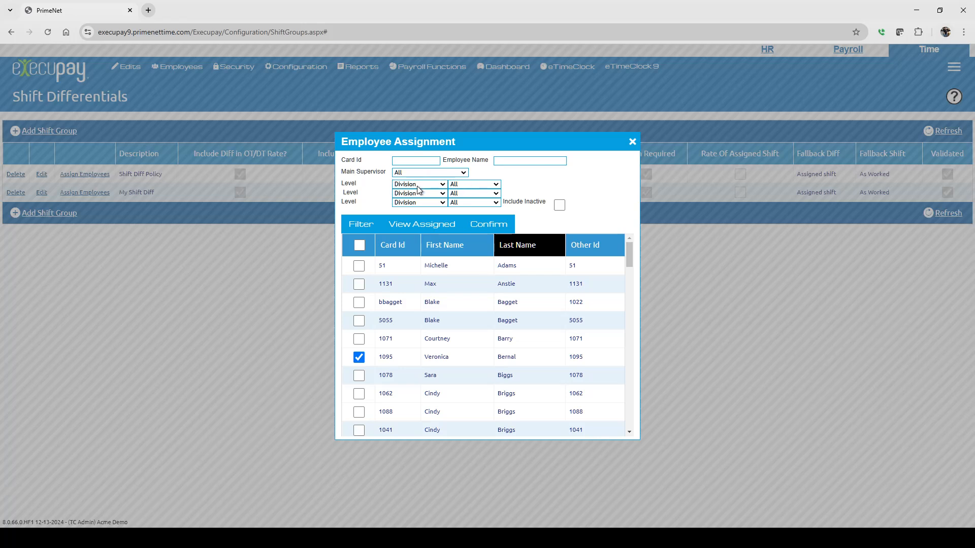
{"action": "left_click", "coordinate": [473, 184]}
{"action": "left_click", "coordinate": [459, 218]}
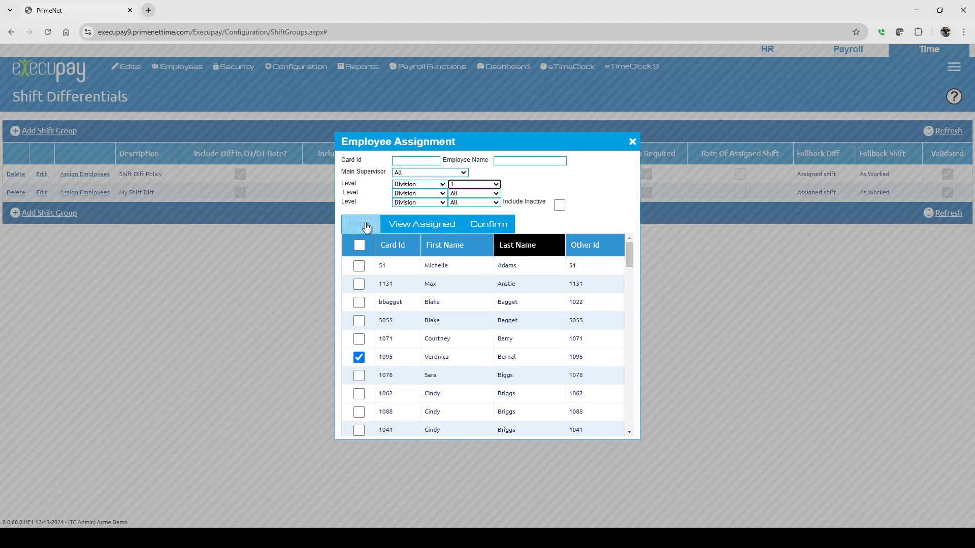
{"action": "left_click", "coordinate": [367, 227]}
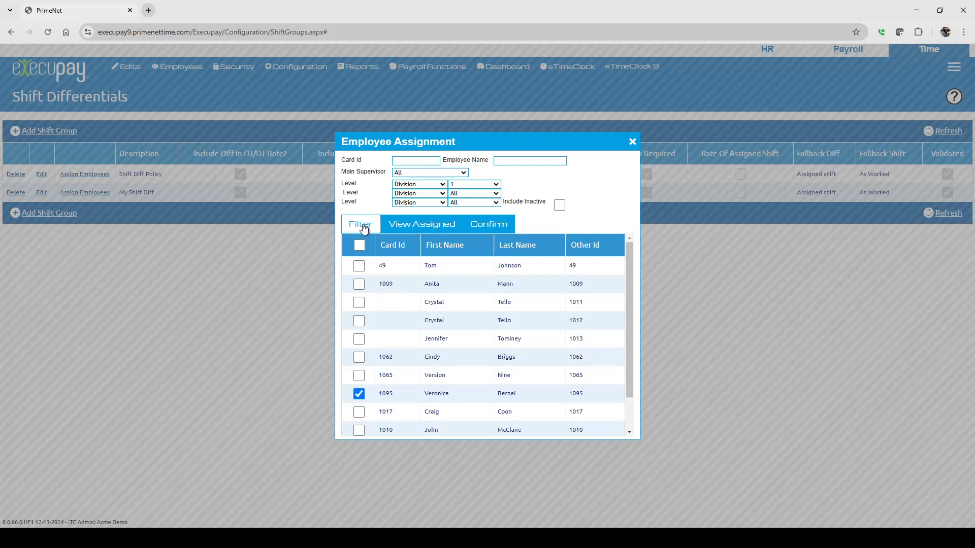
Select all employees of Division 1, save their assignment to the shift group and dismiss the message
{"action": "scroll", "coordinate": [523, 323], "scroll_direction": "down", "scroll_amount": 2}
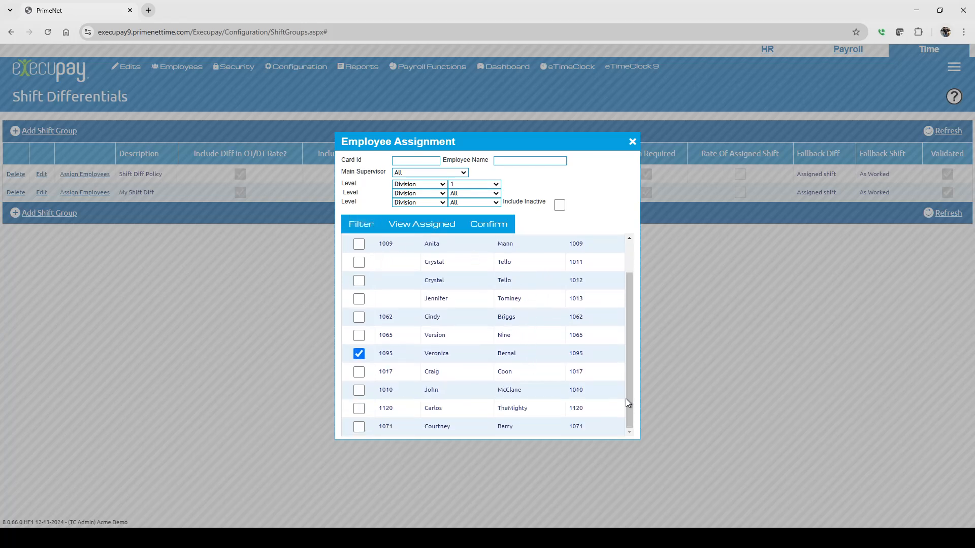
{"action": "scroll", "coordinate": [456, 348], "scroll_direction": "up", "scroll_amount": 3}
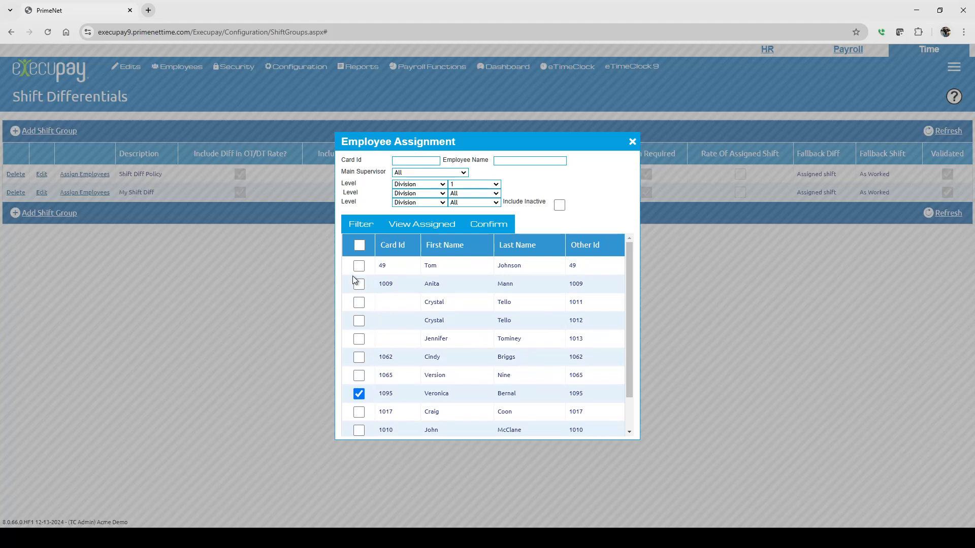
{"action": "left_click", "coordinate": [359, 245]}
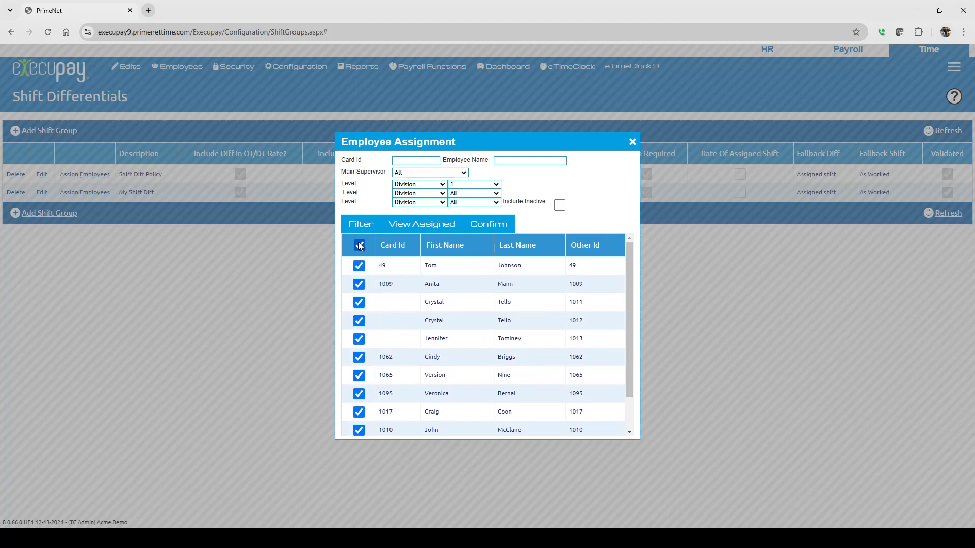
{"action": "left_click", "coordinate": [496, 228]}
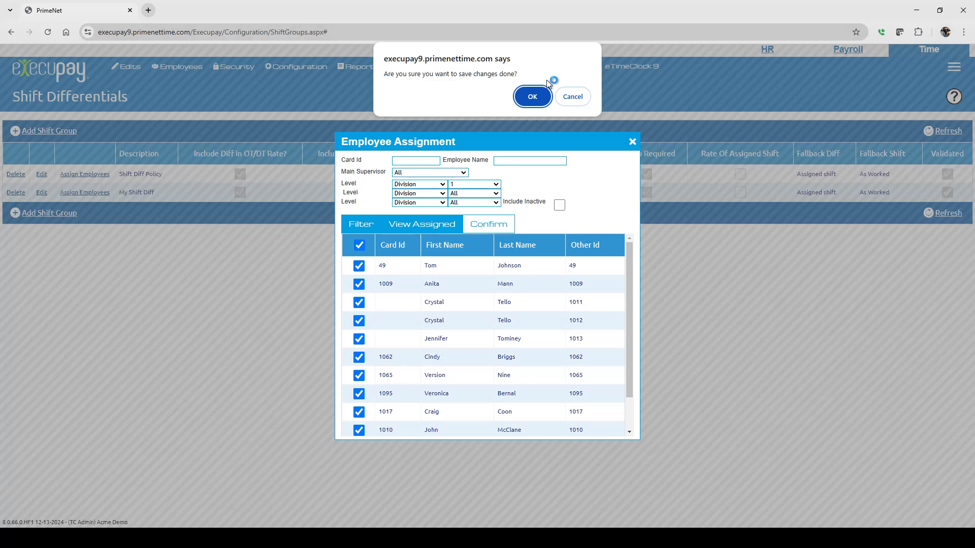
{"action": "left_click", "coordinate": [533, 98]}
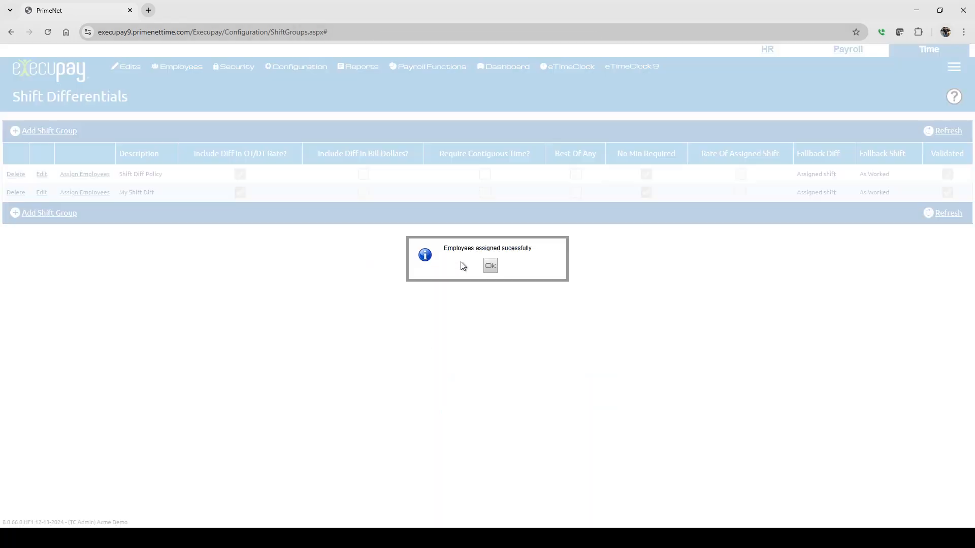
{"action": "left_click", "coordinate": [490, 266]}
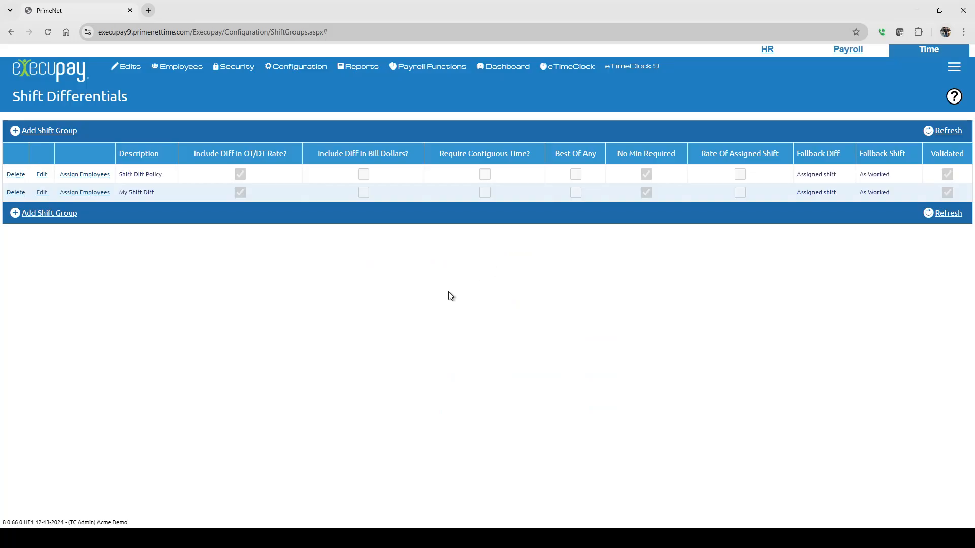